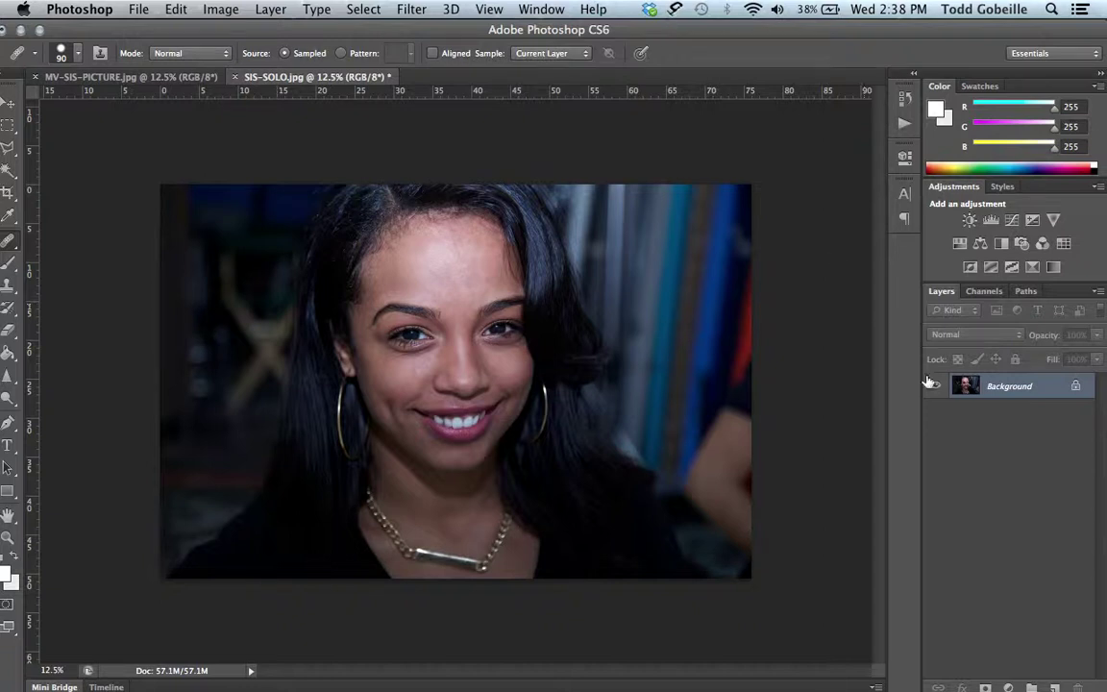
Heal the dark spots on the forehead and on the cheek below the eye by sampling nearby clear skin with the Healing Brush.
click(198, 426)
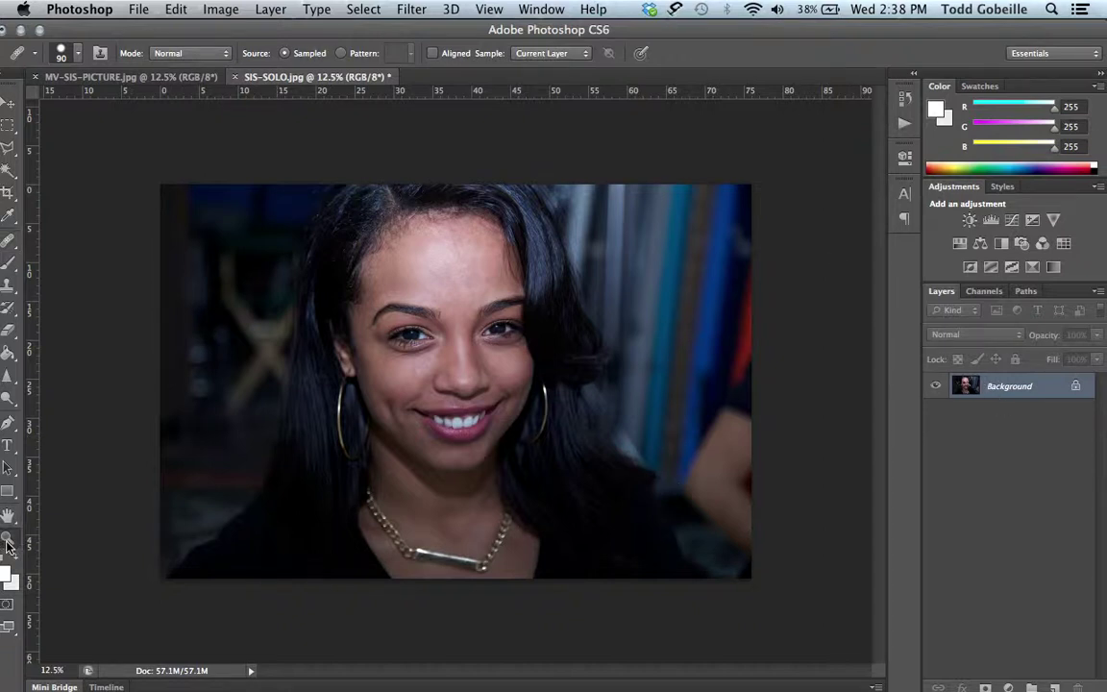
click(8, 537)
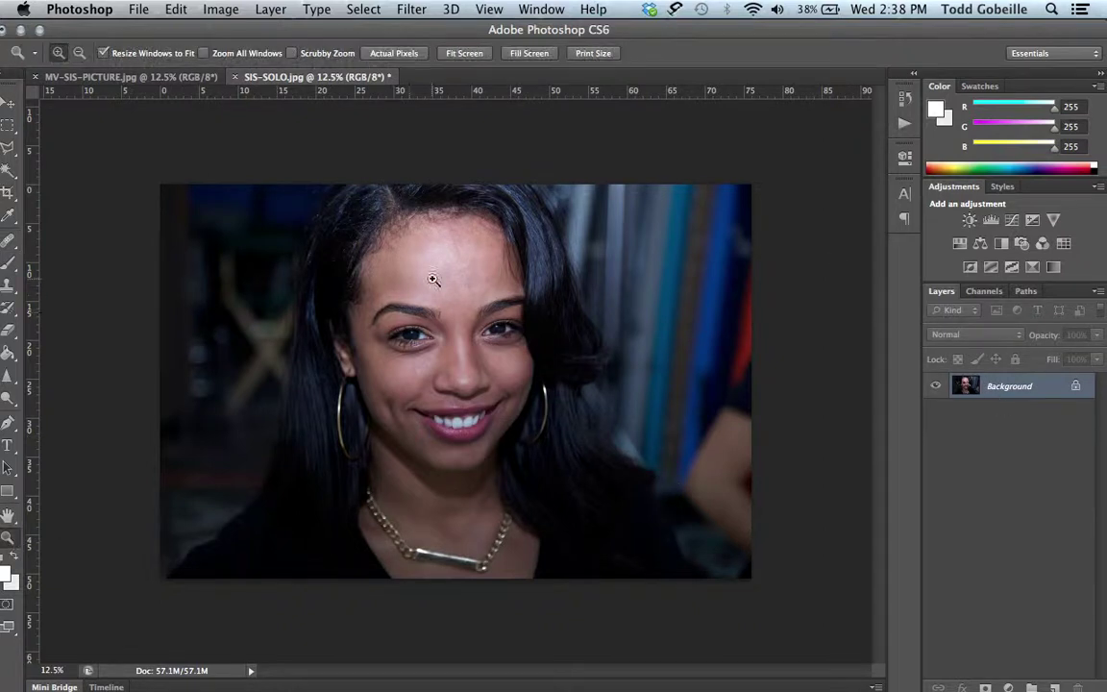
click(395, 248)
click(397, 244)
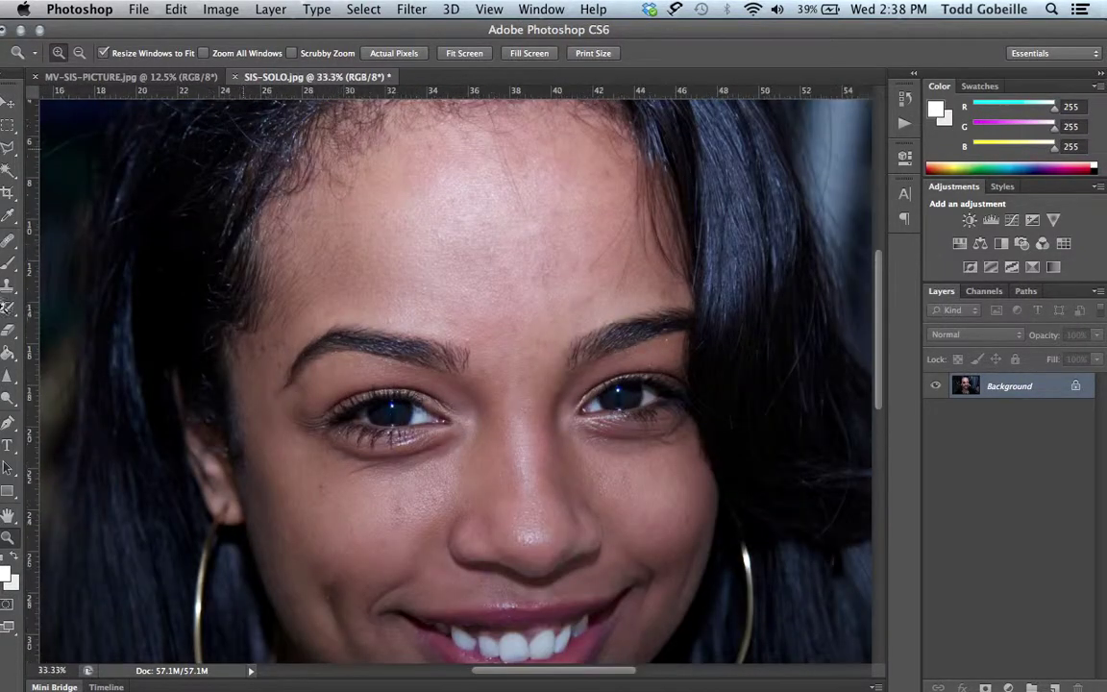
click(8, 243)
alt+click(50, 243)
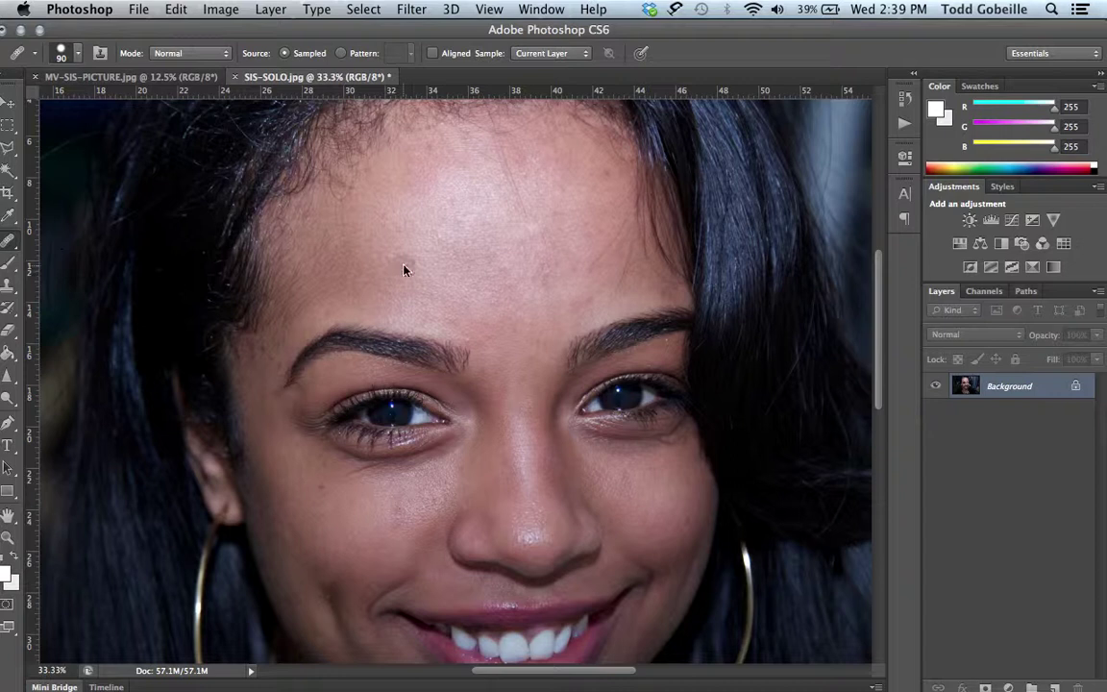
click(469, 258)
click(316, 486)
mouse_move(316, 485)
mouse_down()
mouse_move(285, 477)
mouse_move(303, 484)
mouse_up()
key(alt)
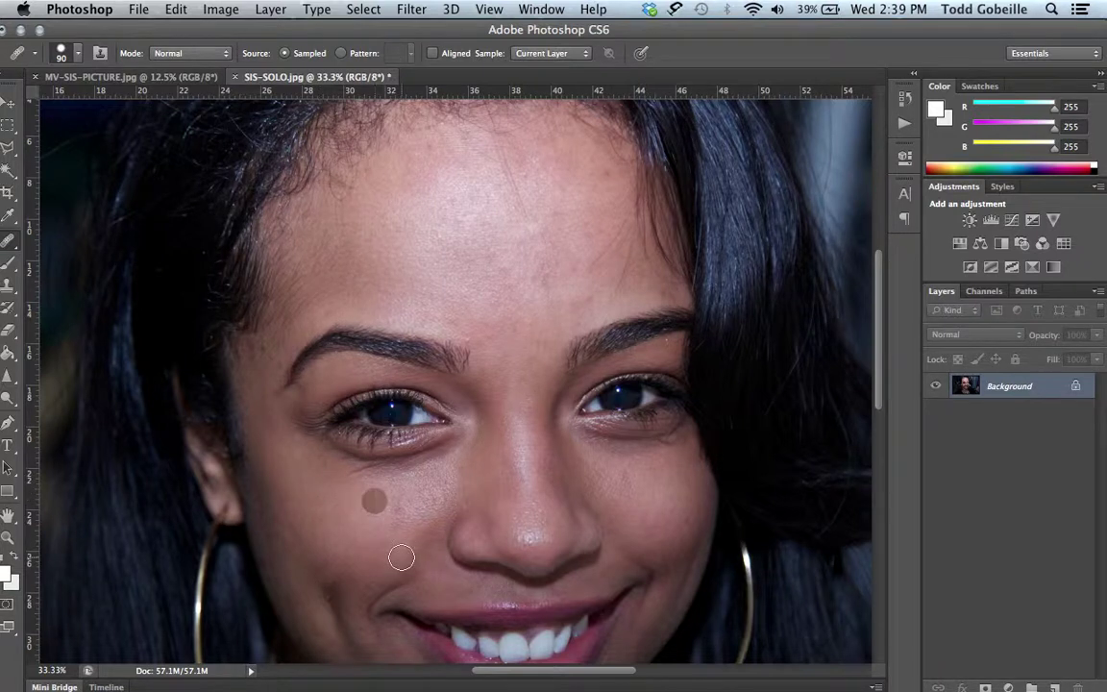
Try healing larger skin areas on the other cheek, between the eyebrows and beside the nose using newly sampled sources.
click(647, 480)
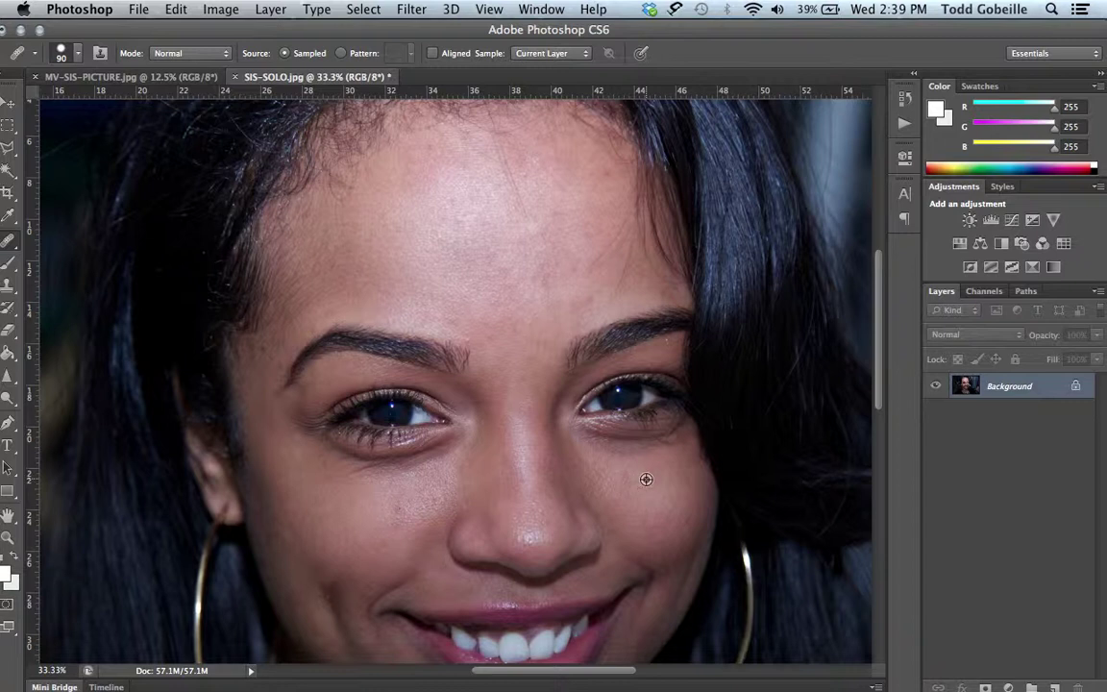
alt+click(647, 480)
mouse_move(678, 525)
mouse_down()
mouse_move(654, 511)
mouse_move(648, 547)
mouse_move(644, 491)
mouse_up()
alt+click(523, 294)
click(411, 344)
drag(382, 516, 381, 515)
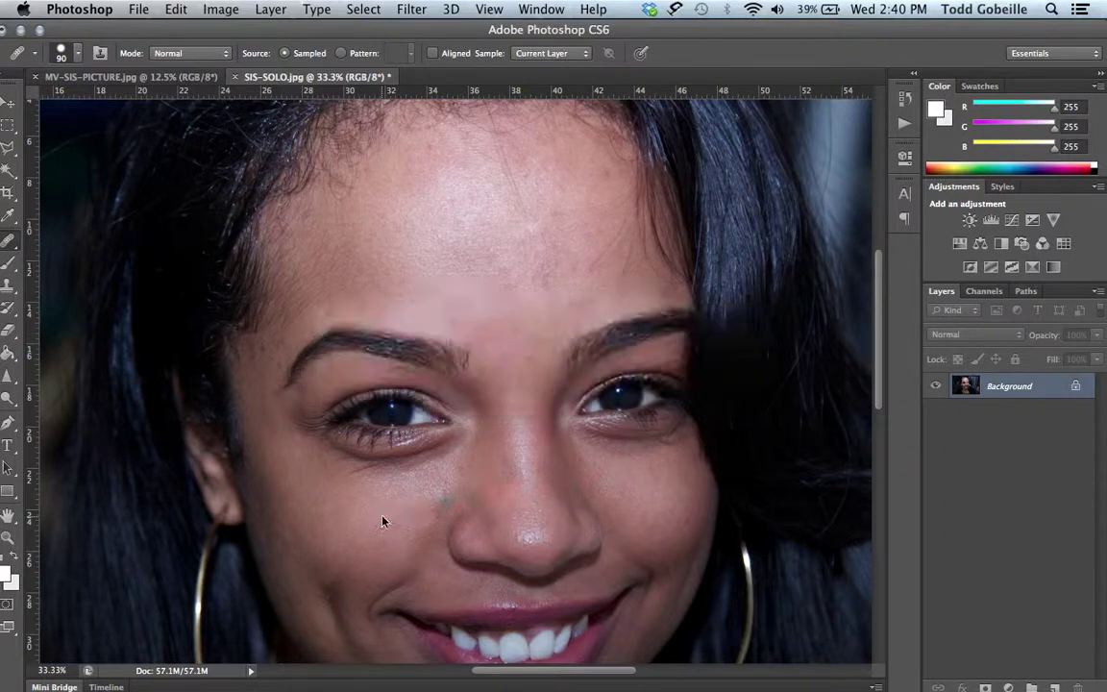
click(385, 462)
Undo the last healing strokes on the face.
key(super+z)
click(177, 9)
click(185, 37)
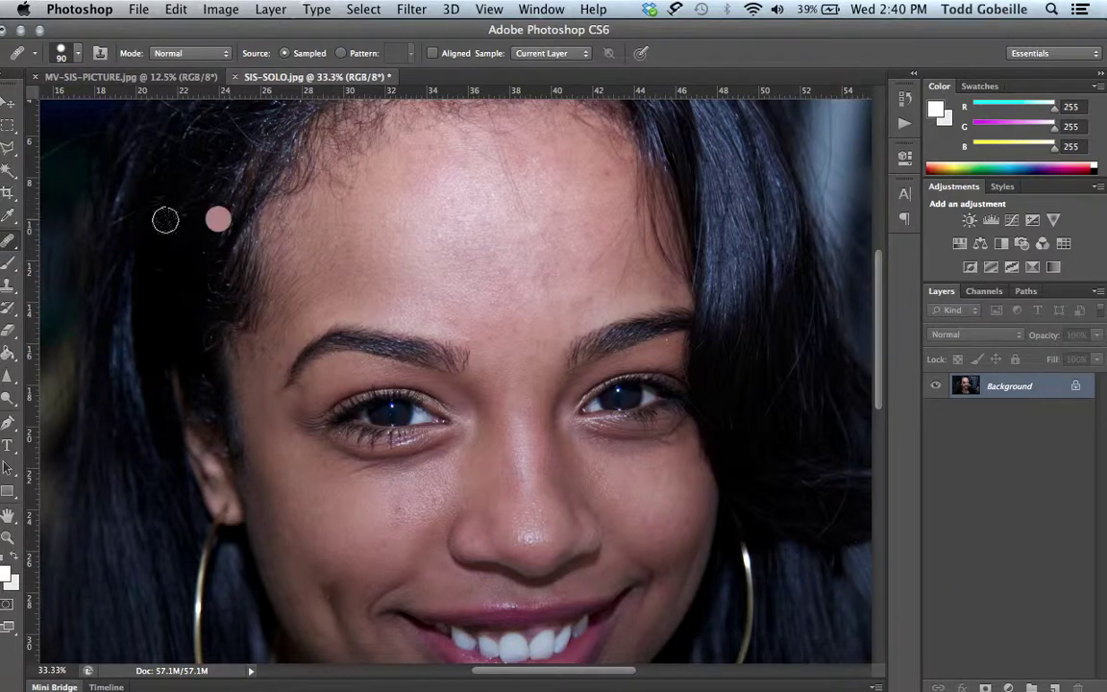
Duplicate the Background layer as "Background copy" within SIS-SOLO.jpg.
click(270, 8)
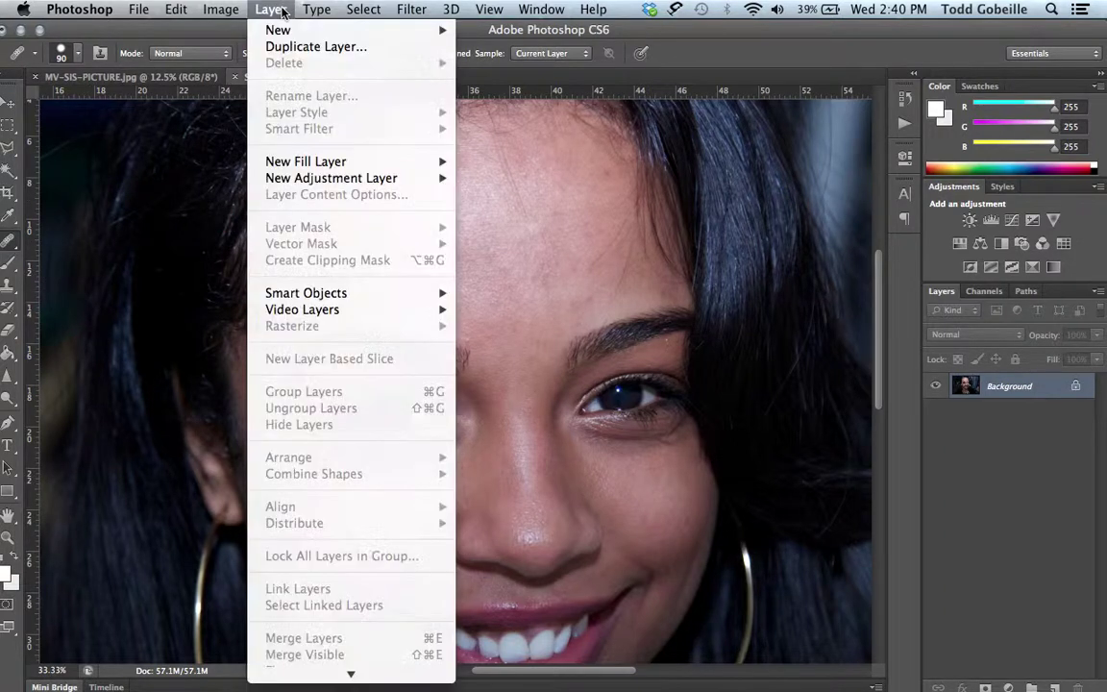
click(302, 50)
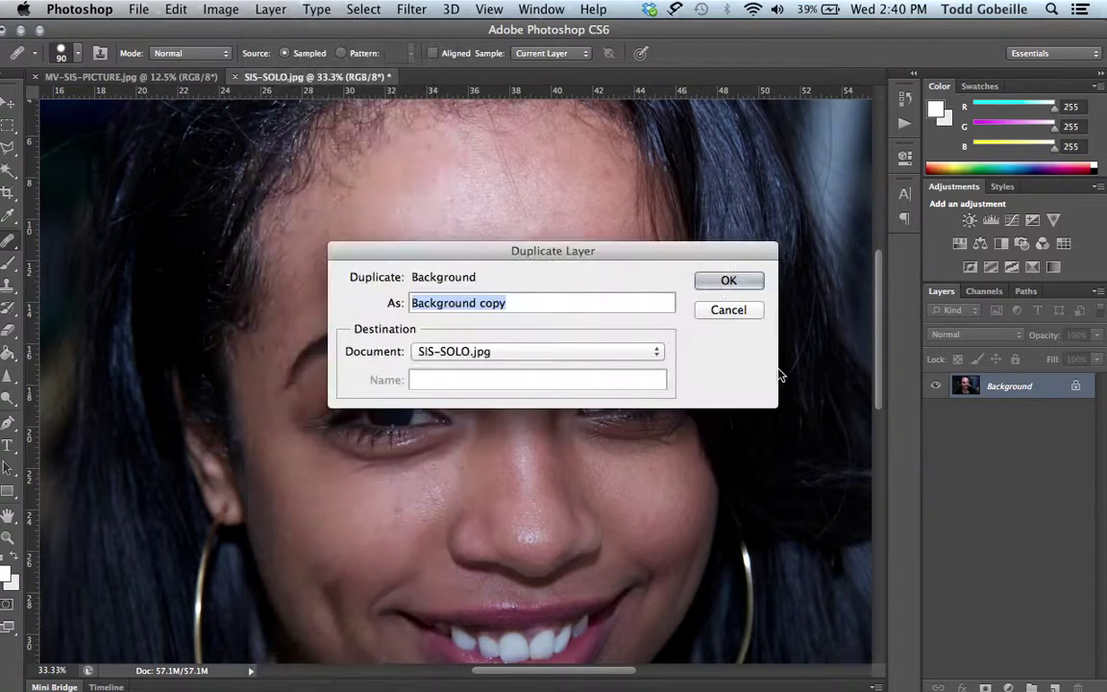
click(729, 280)
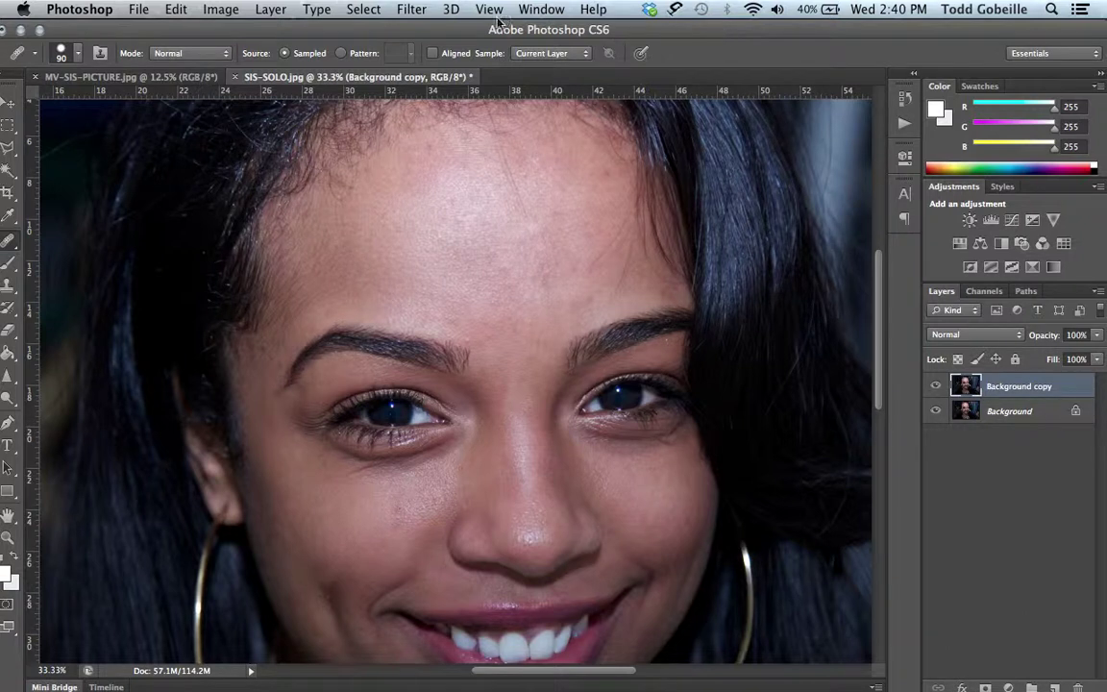
Apply the Dust & Scratches filter to the Background copy layer with radius 10 pixels and threshold 0 levels.
click(410, 12)
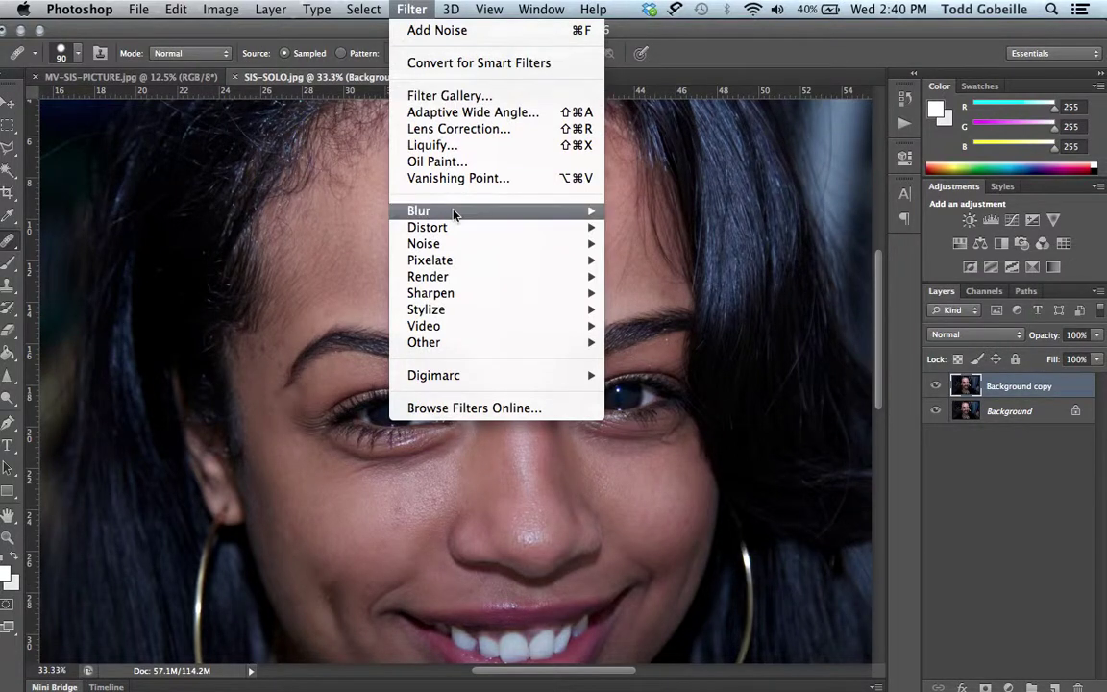
mouse_move(457, 247)
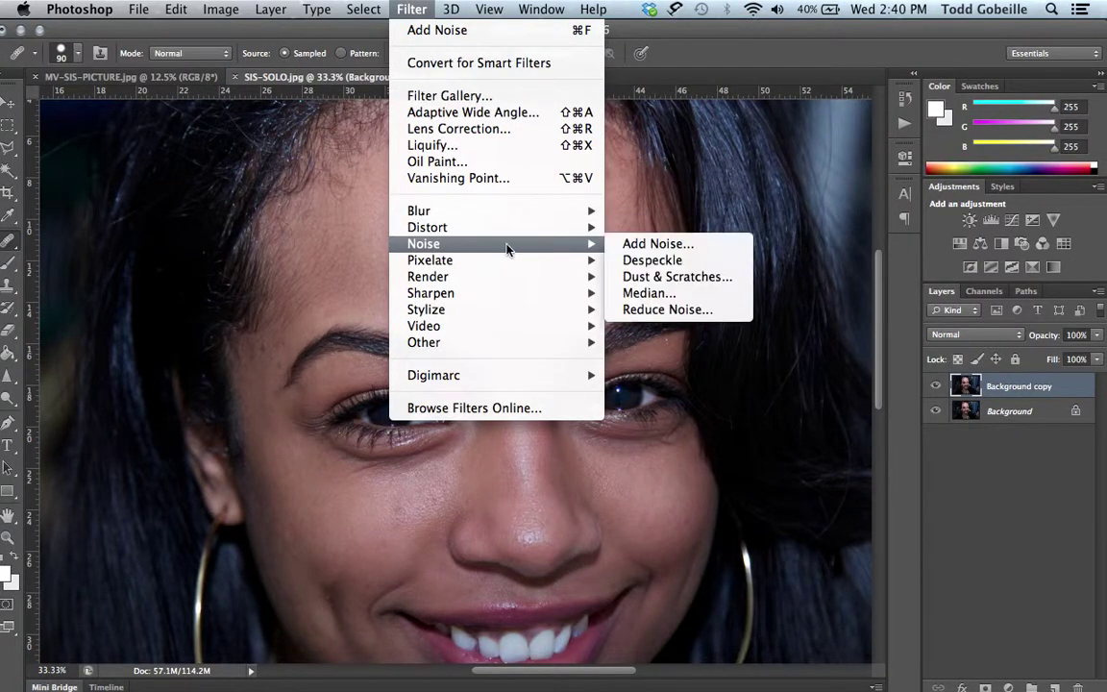
click(650, 279)
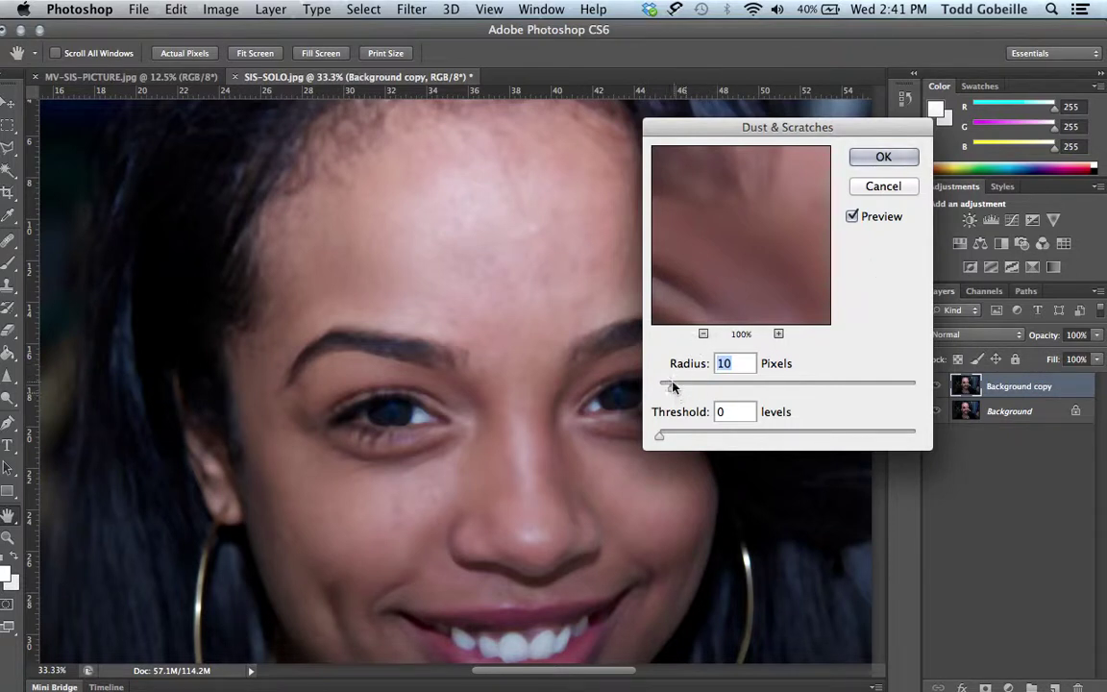
click(884, 158)
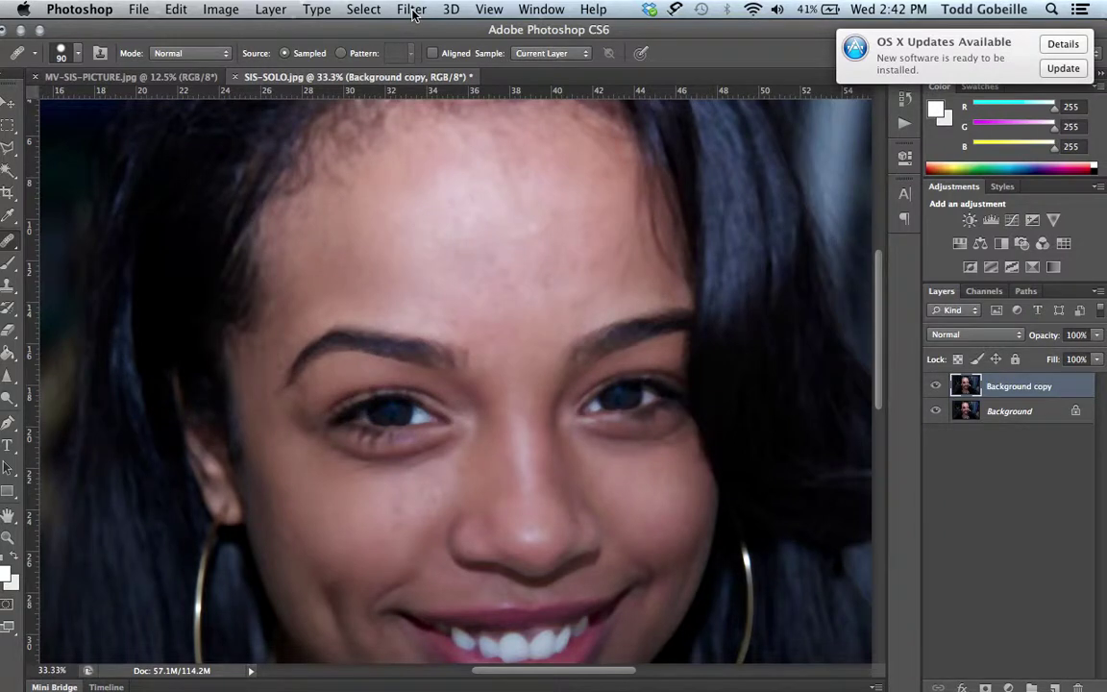
Apply a Gaussian Blur with a radius of 2.5 pixels to the Background copy layer.
click(413, 11)
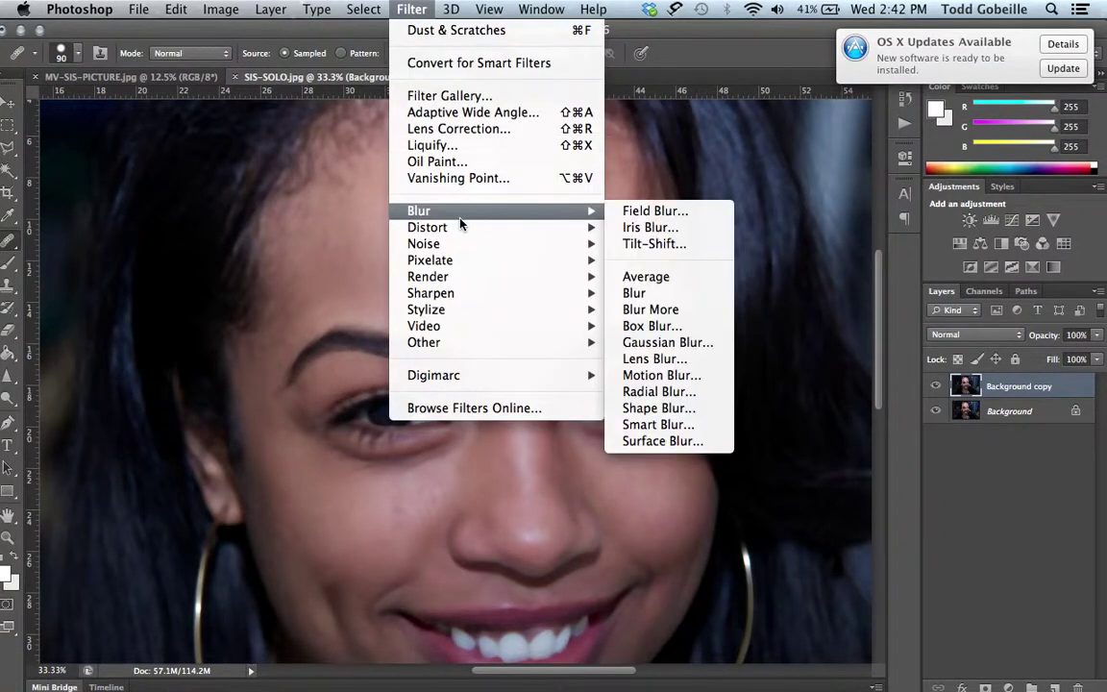
click(647, 343)
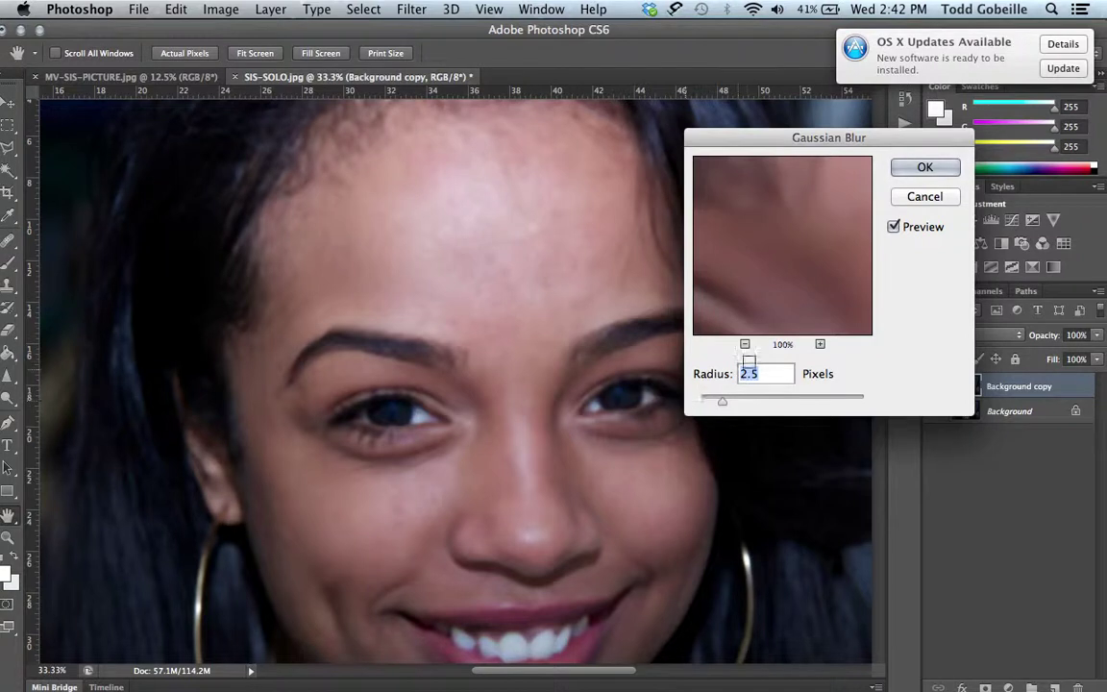
click(924, 167)
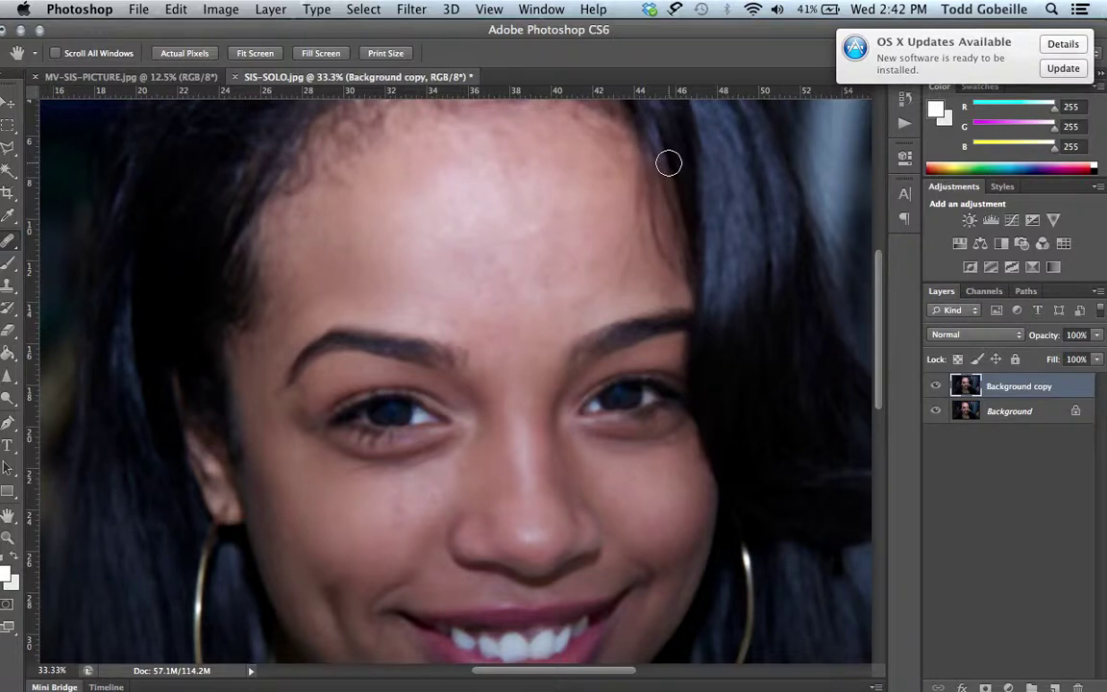
key(j)
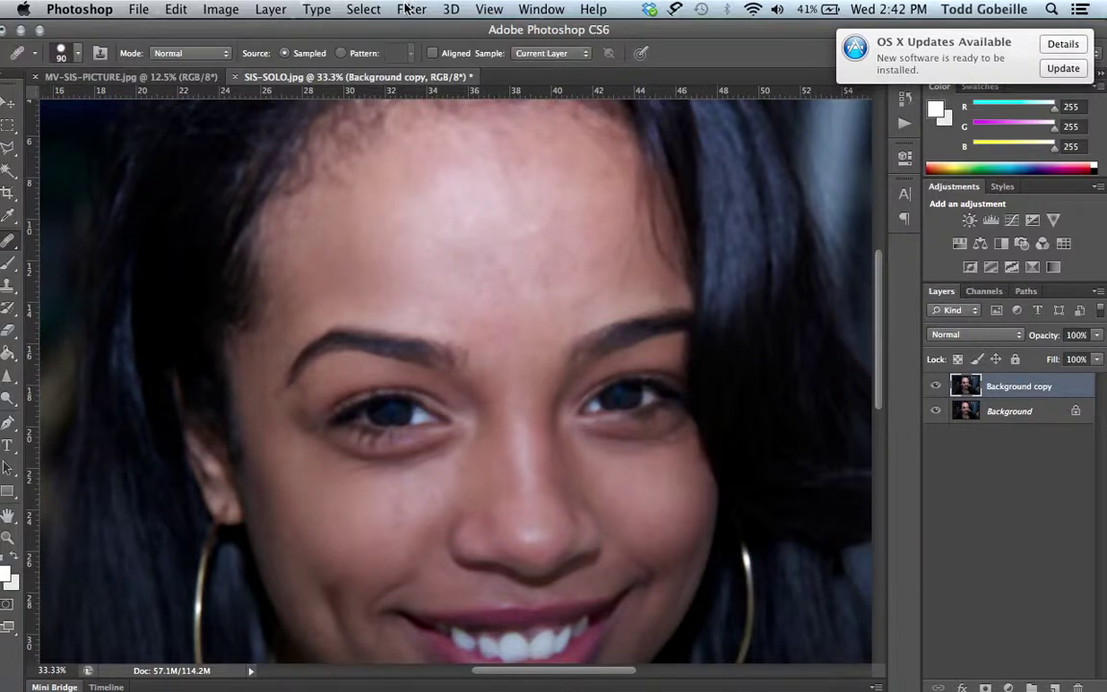
Add 2% noise with Uniform distribution to the Background copy layer.
click(408, 9)
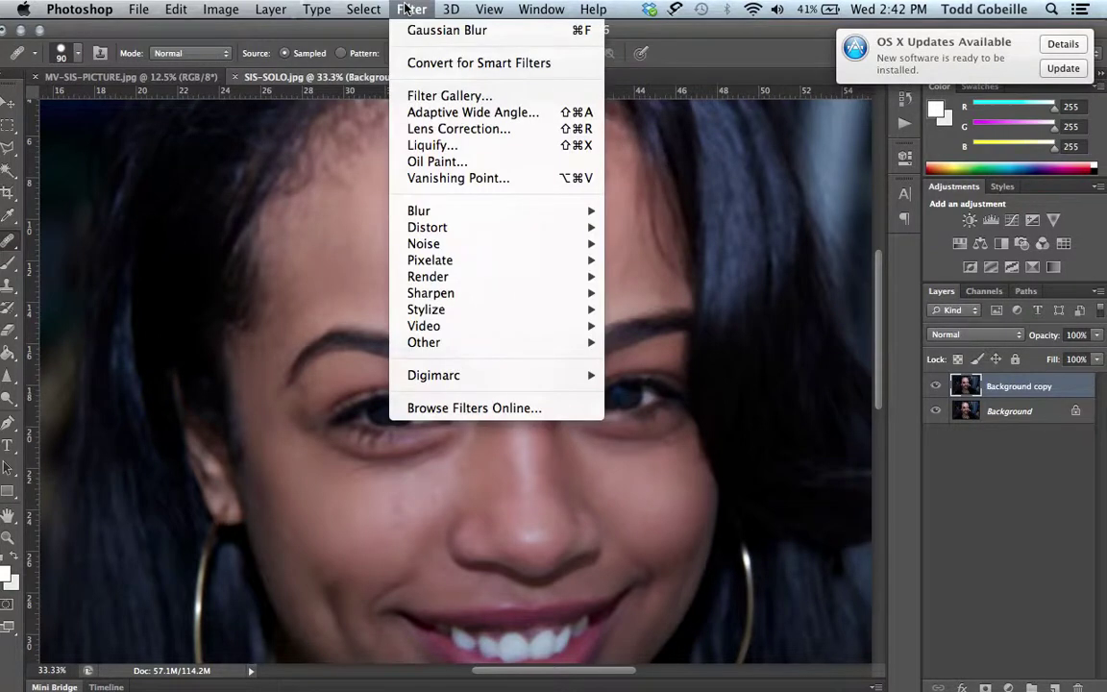
mouse_move(428, 243)
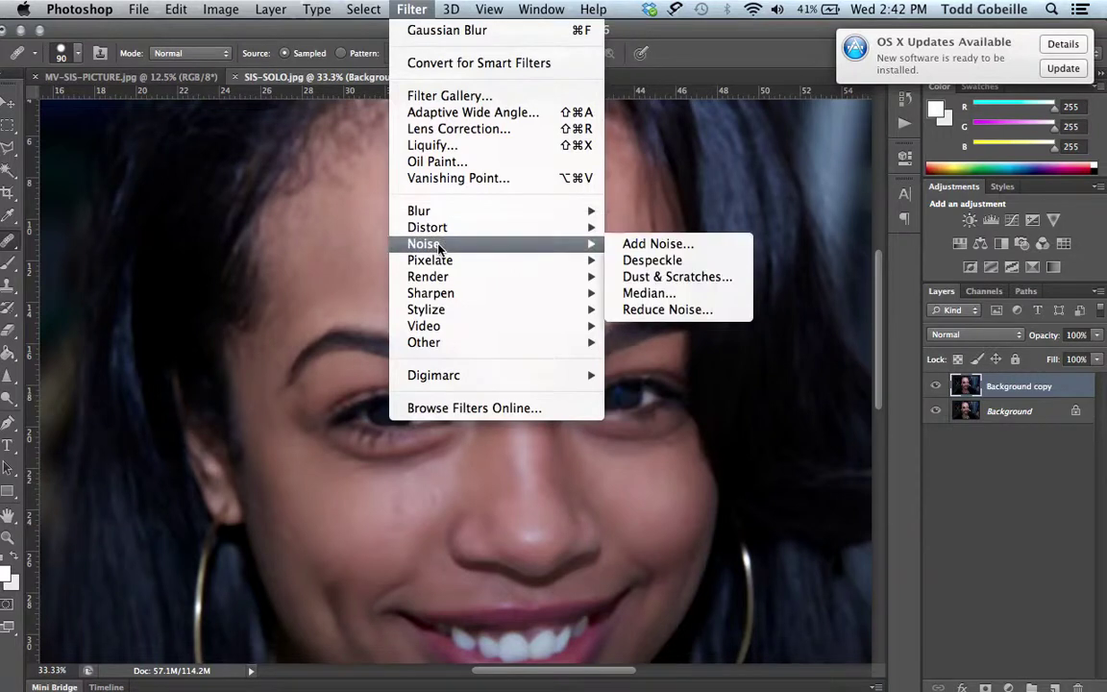
click(699, 247)
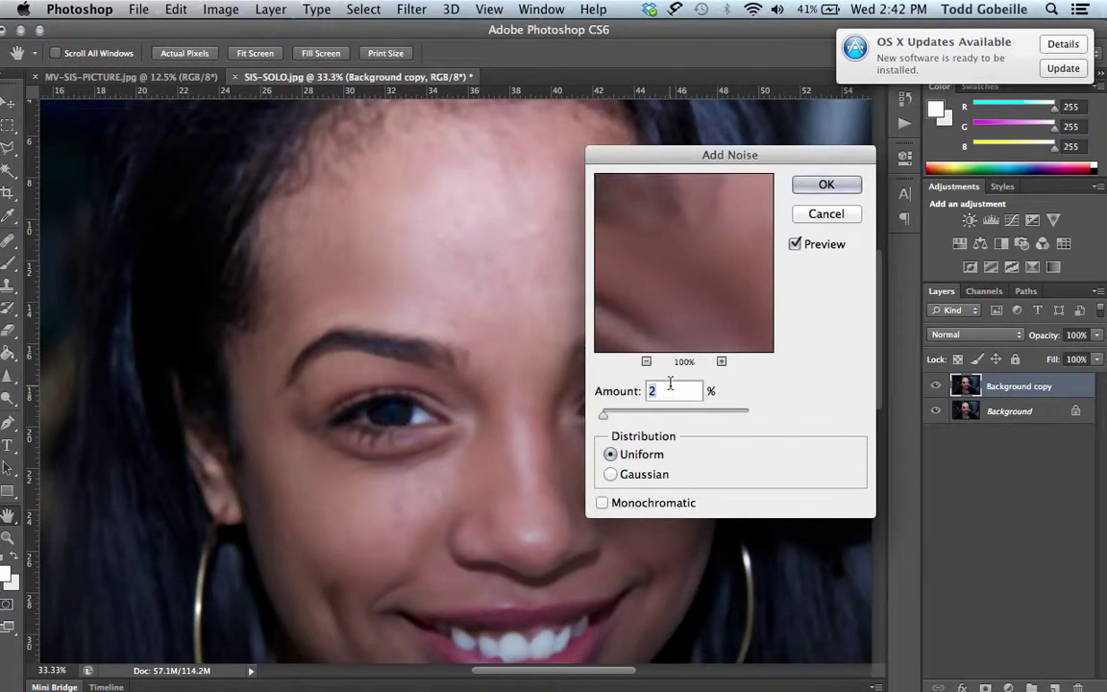
mouse_move(603, 415)
mouse_down()
mouse_move(634, 419)
mouse_move(617, 420)
mouse_up()
click(603, 416)
text(2)
click(828, 188)
click(828, 187)
key(j)
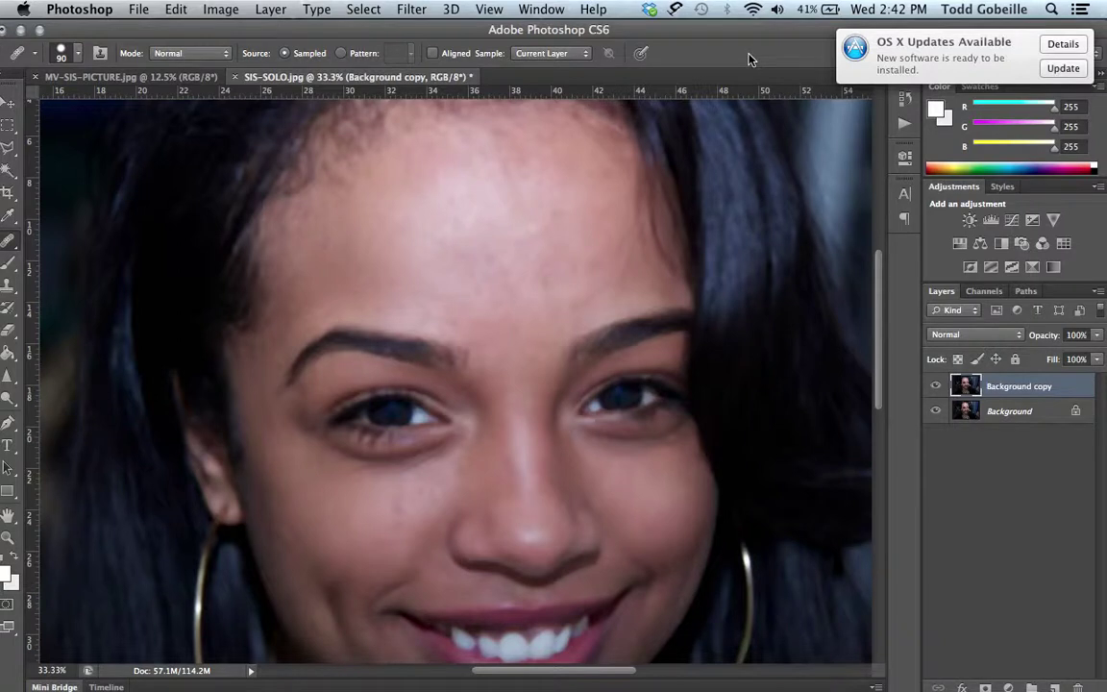
Add a layer mask to the Background copy layer and fill it with black (000000) using the Paint Bucket.
alt+click(816, 243)
click(986, 688)
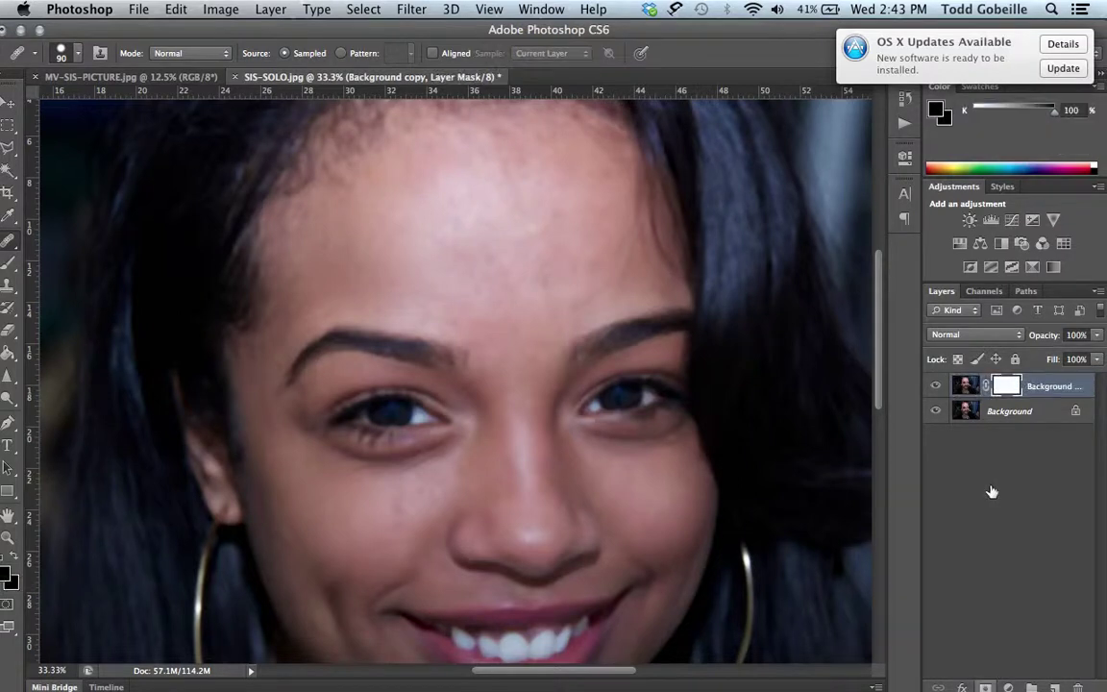
click(8, 577)
drag(352, 569, 396, 606)
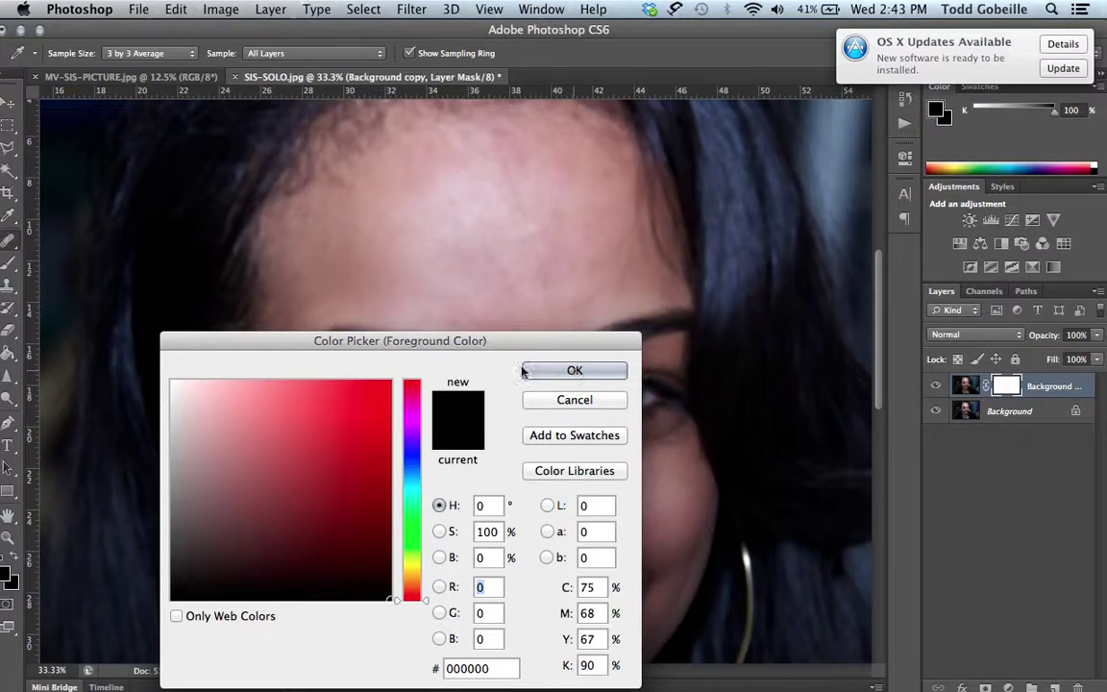
click(574, 371)
key(j)
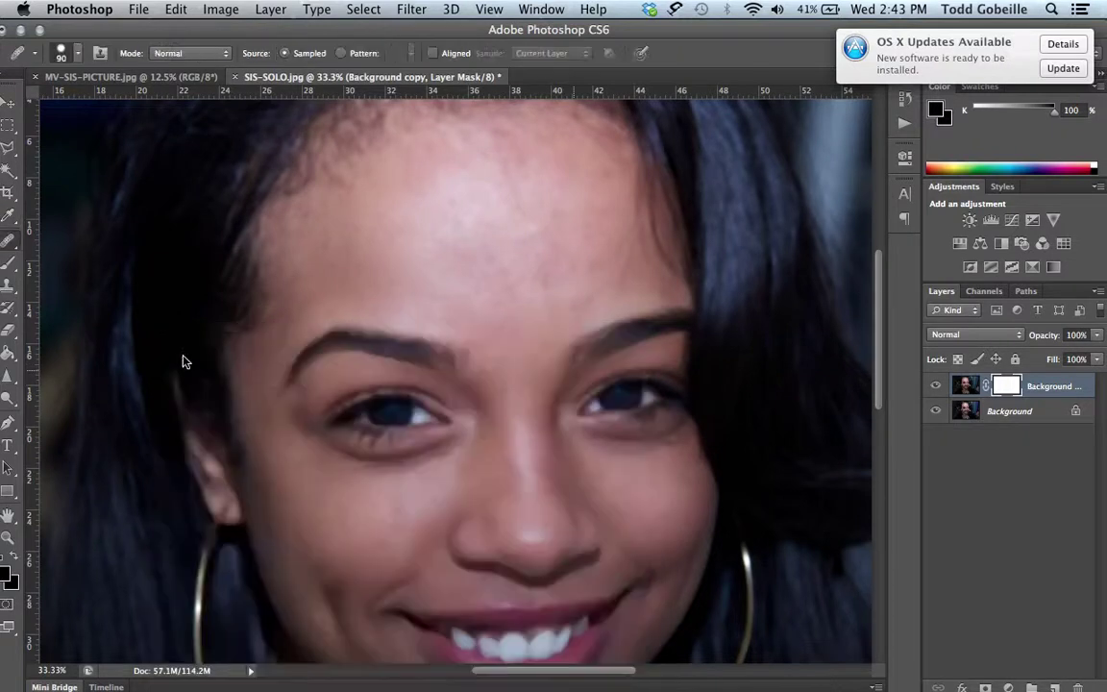
click(8, 357)
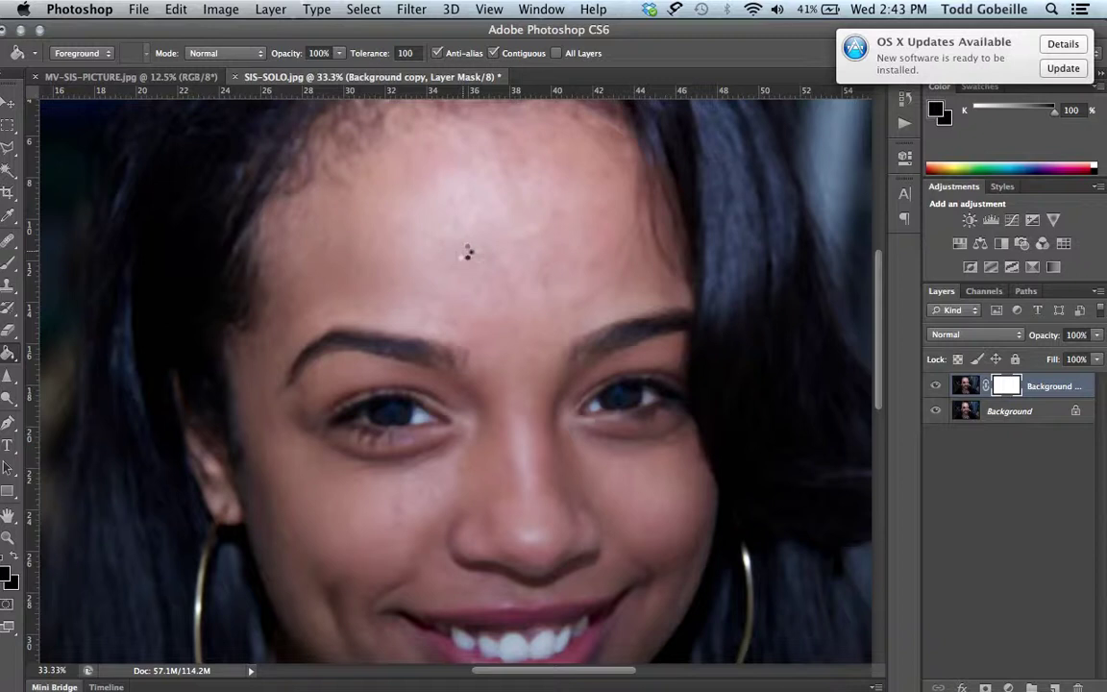
click(471, 259)
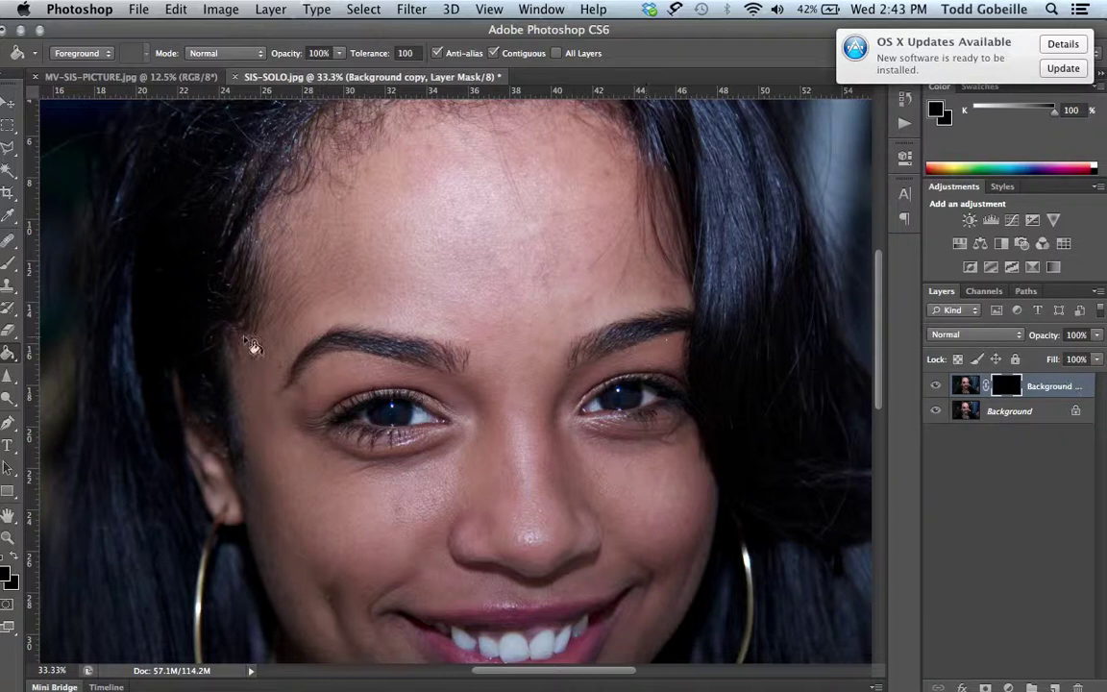
Set the foreground colour to white (ffffff) and brush over the forehead on the mask to reveal the smoothed skin.
click(6, 577)
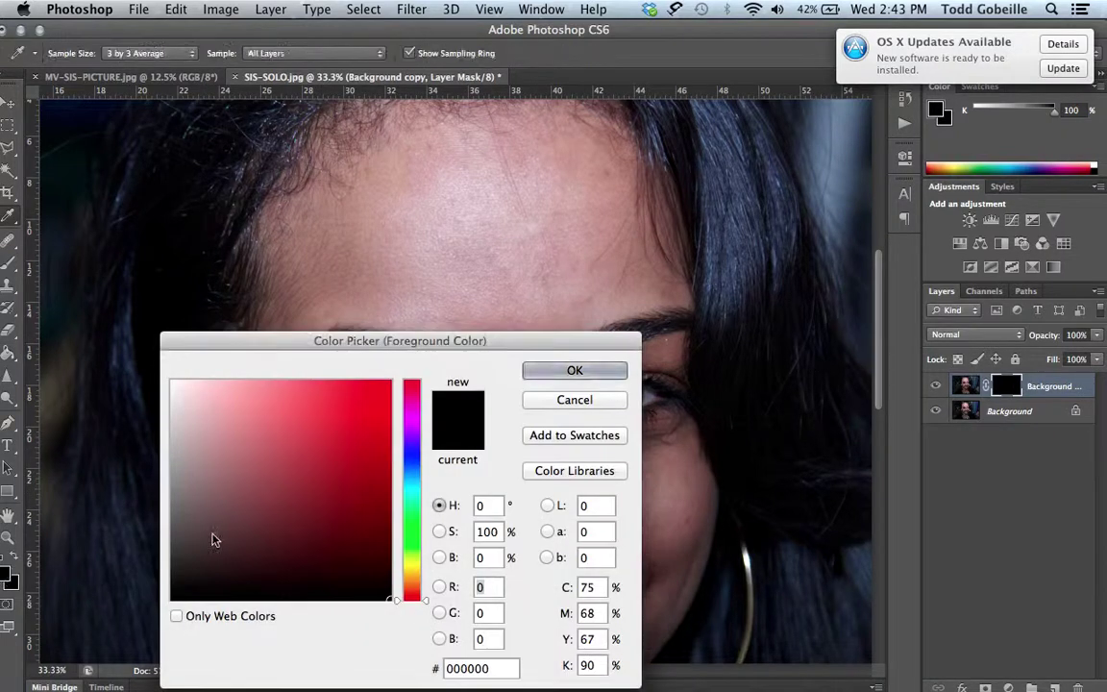
click(213, 494)
drag(195, 451, 131, 315)
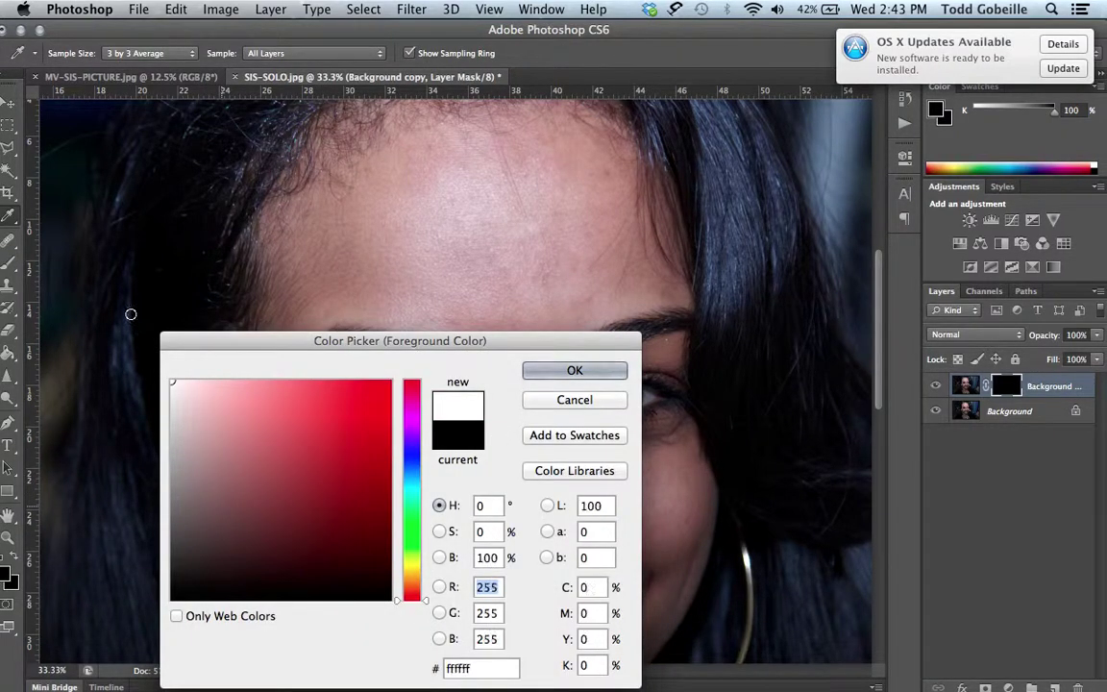
click(578, 372)
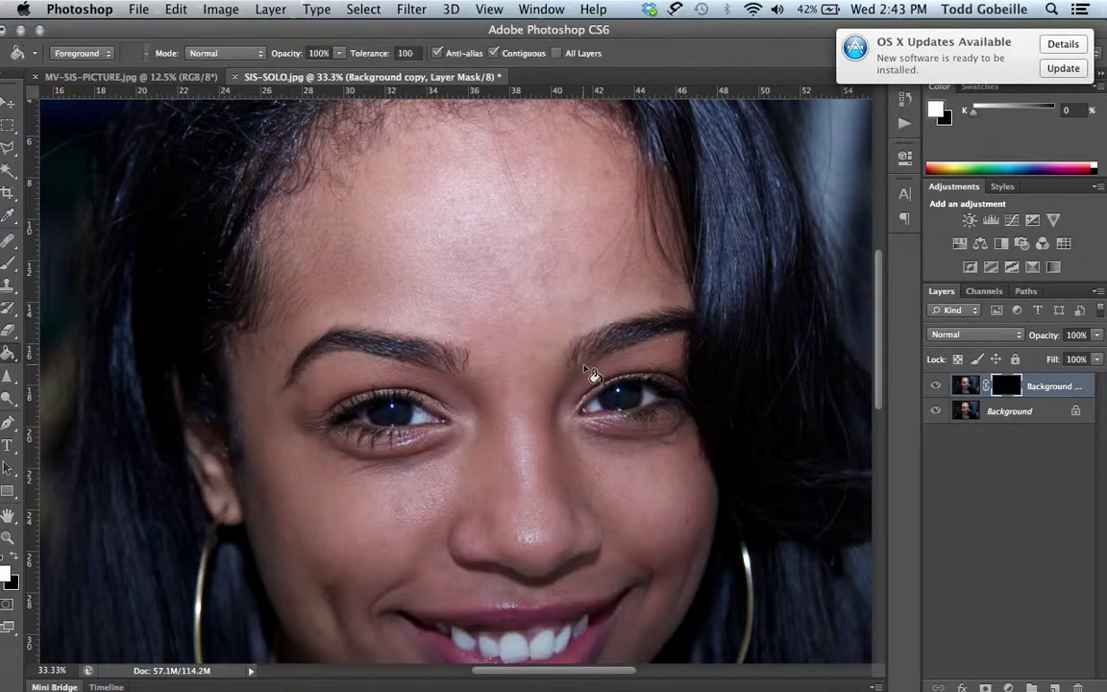
click(8, 263)
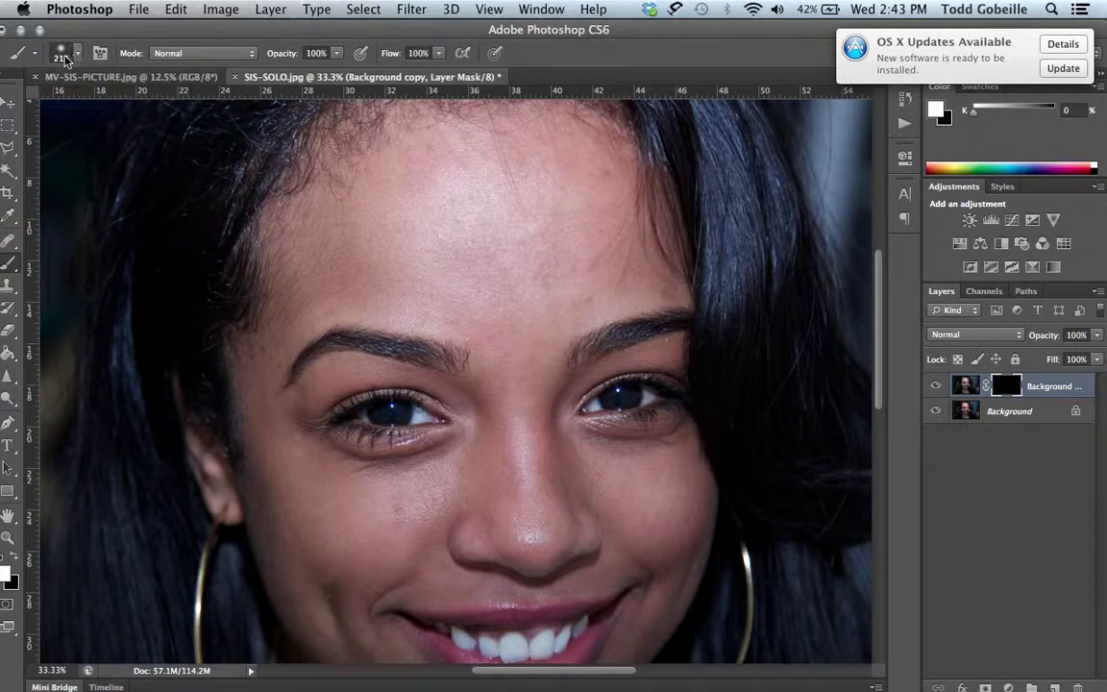
mouse_move(433, 230)
mouse_down()
mouse_move(440, 247)
mouse_move(452, 242)
mouse_up()
mouse_move(539, 257)
mouse_down()
mouse_move(584, 279)
mouse_move(558, 285)
mouse_move(458, 252)
mouse_move(562, 235)
mouse_move(510, 239)
mouse_move(449, 187)
mouse_move(355, 237)
mouse_move(401, 181)
mouse_move(386, 286)
mouse_move(499, 307)
mouse_move(548, 180)
mouse_move(571, 163)
mouse_move(541, 262)
mouse_move(413, 233)
mouse_up()
Set the Background copy layer's blending mode to Color Burn and paint more of the upper forehead into its mask.
click(1017, 340)
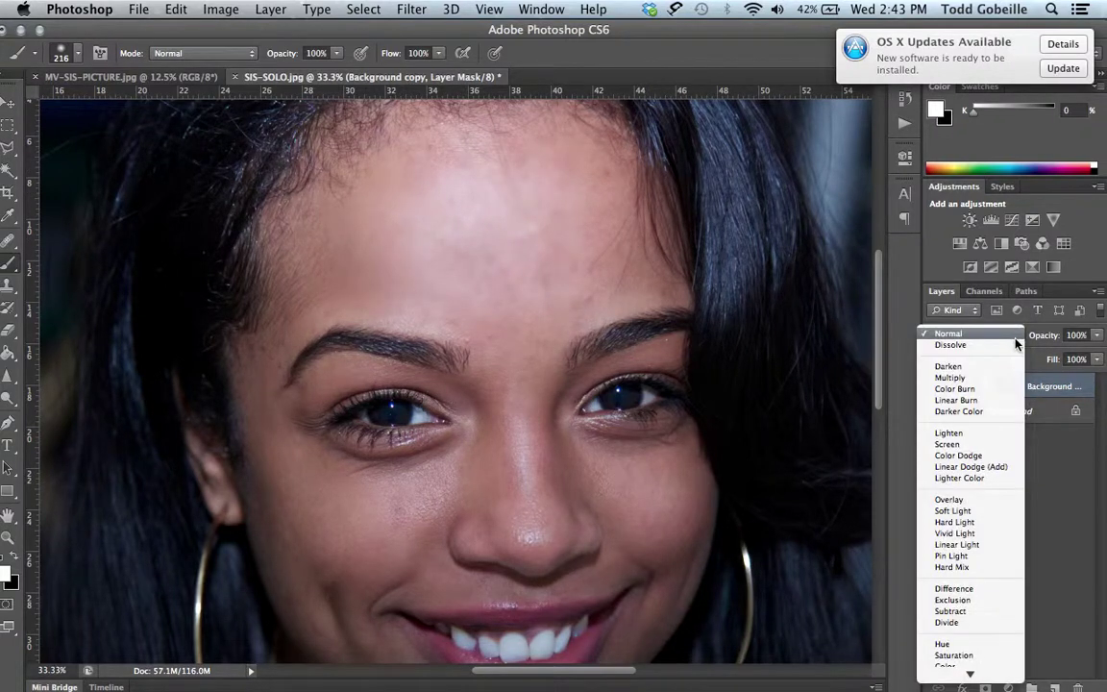
click(990, 388)
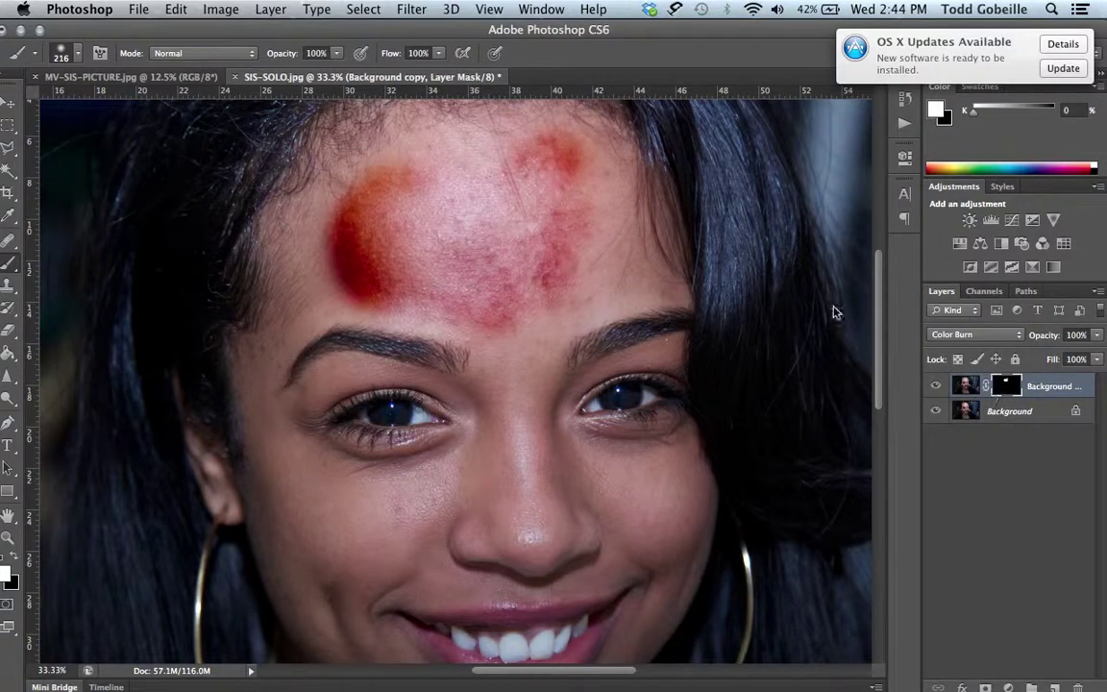
mouse_move(467, 189)
mouse_down()
mouse_move(455, 164)
mouse_move(423, 164)
mouse_move(394, 202)
mouse_up()
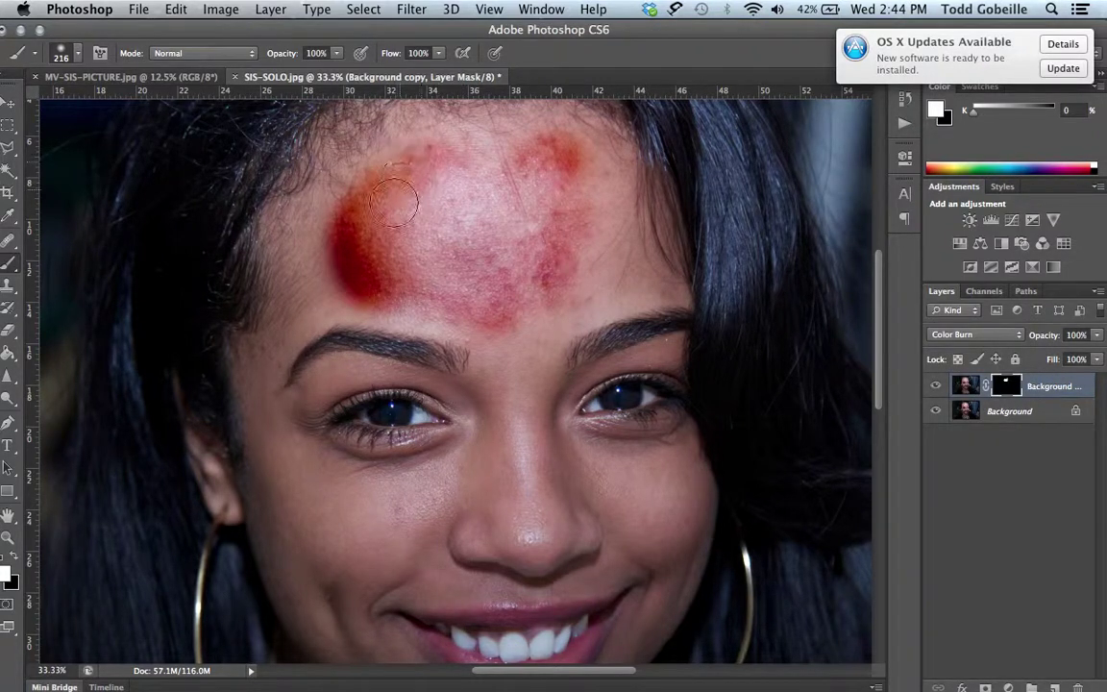
Paint white into the Background copy layer's mask over the forehead, the bridge of the nose and the skin under both eyes.
mouse_move(508, 257)
mouse_down()
mouse_move(458, 211)
mouse_move(490, 243)
mouse_move(426, 210)
mouse_move(455, 246)
mouse_move(541, 265)
mouse_move(598, 186)
mouse_move(581, 163)
mouse_move(539, 146)
mouse_move(580, 162)
mouse_move(597, 244)
mouse_move(591, 237)
mouse_move(583, 279)
mouse_move(533, 320)
mouse_move(522, 416)
mouse_up()
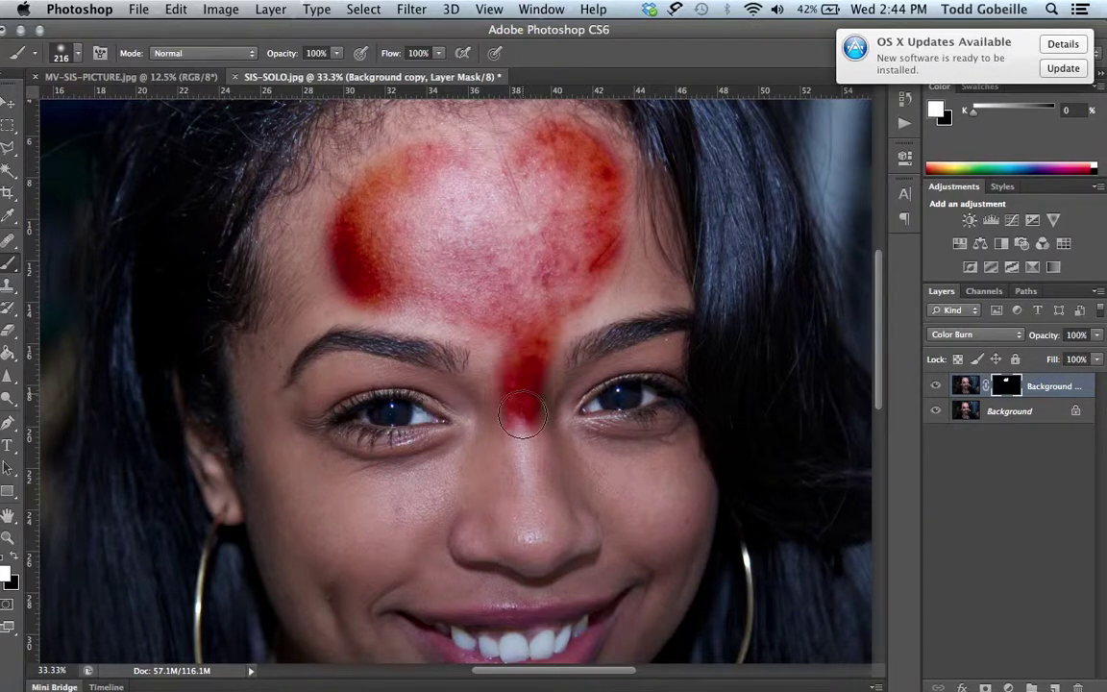
mouse_move(522, 473)
mouse_down()
mouse_move(510, 452)
mouse_move(437, 459)
mouse_move(375, 490)
mouse_up()
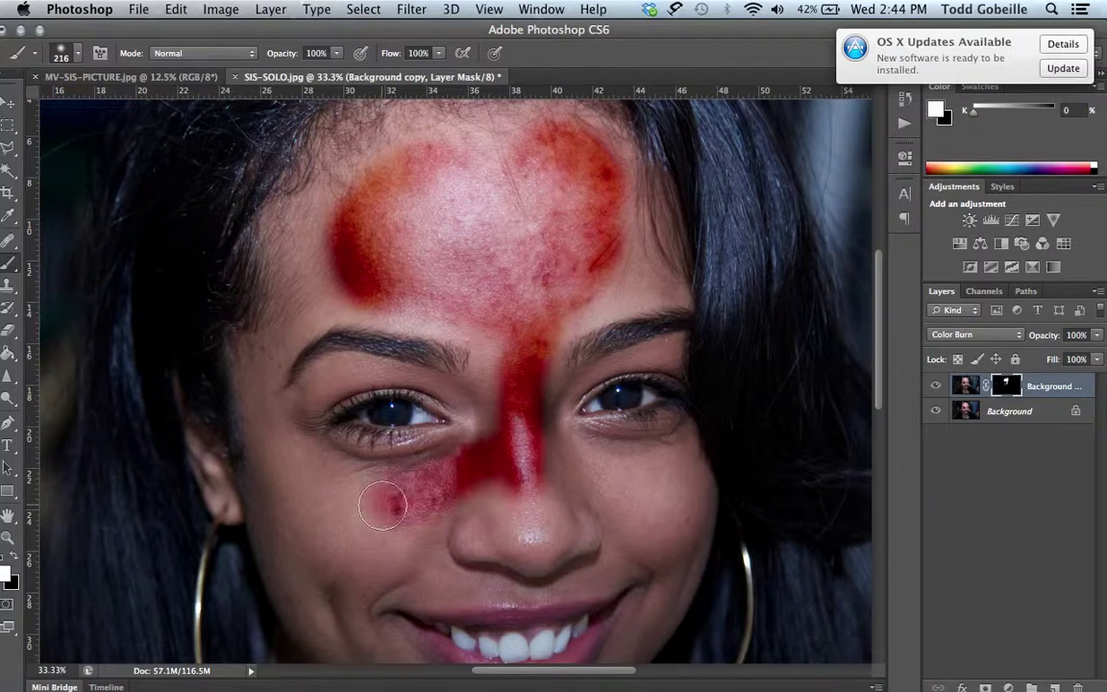
mouse_move(506, 356)
mouse_down()
mouse_move(499, 315)
mouse_move(458, 267)
mouse_move(475, 317)
mouse_move(358, 280)
mouse_move(320, 231)
mouse_move(474, 178)
mouse_up()
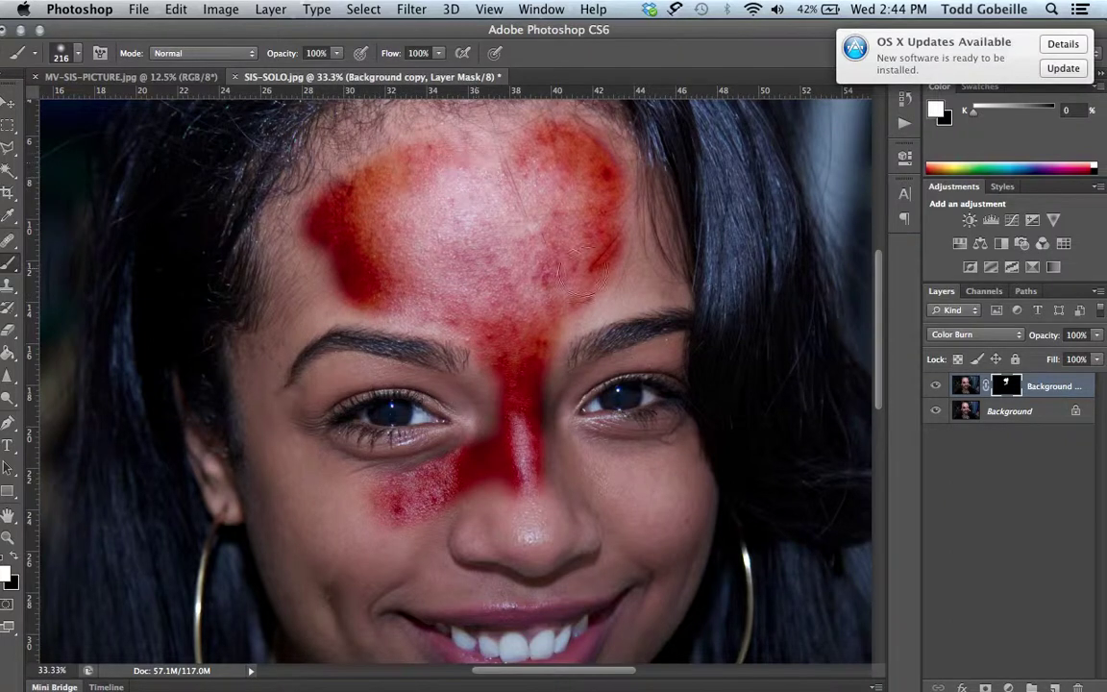
mouse_move(633, 283)
mouse_down()
mouse_move(546, 274)
mouse_move(543, 302)
mouse_up()
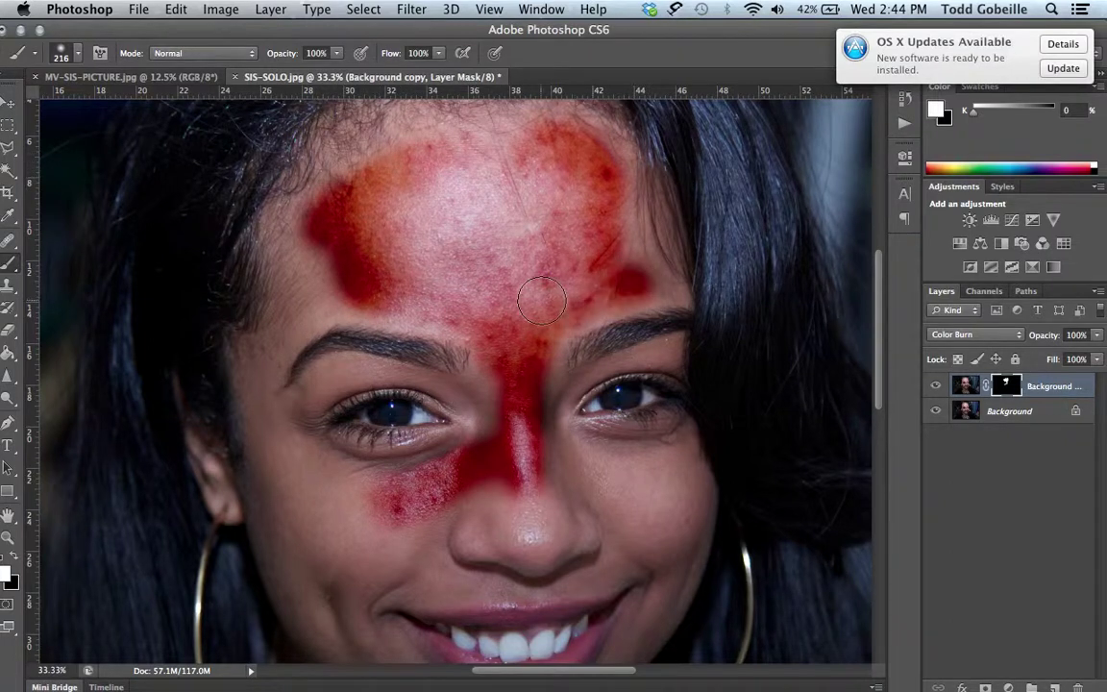
mouse_move(596, 274)
mouse_down()
mouse_move(608, 236)
mouse_move(525, 211)
mouse_move(514, 186)
mouse_move(483, 236)
mouse_up()
mouse_move(567, 423)
mouse_down()
mouse_move(576, 467)
mouse_move(645, 489)
mouse_move(580, 565)
mouse_up()
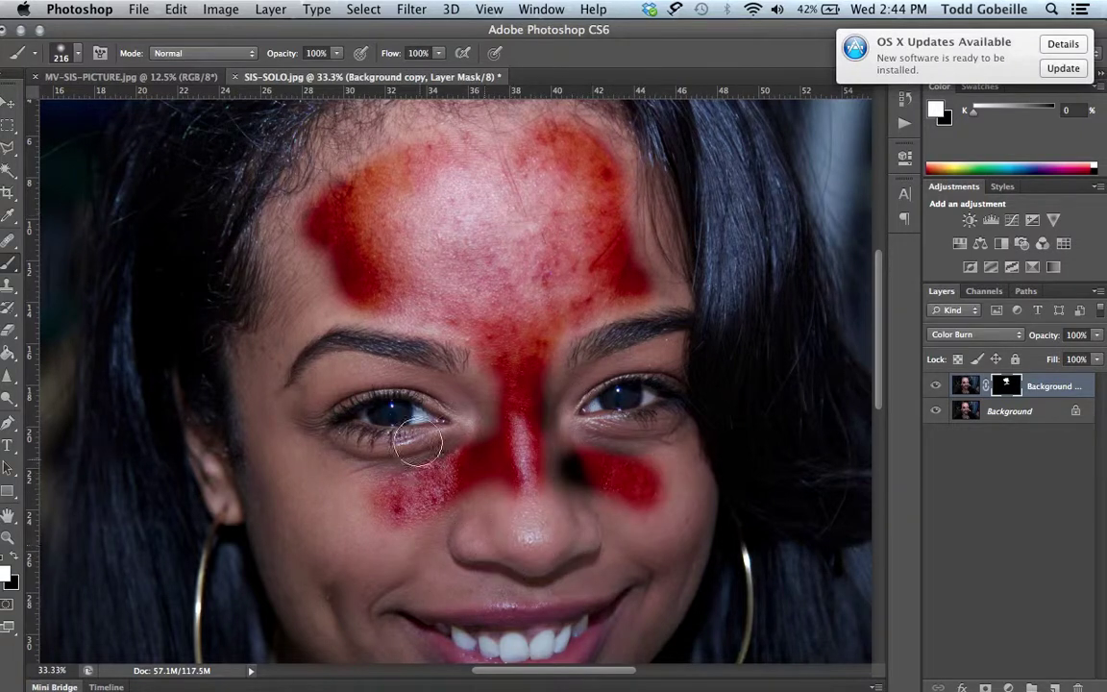
mouse_move(360, 460)
mouse_down()
mouse_move(404, 475)
mouse_move(430, 469)
mouse_move(404, 488)
mouse_up()
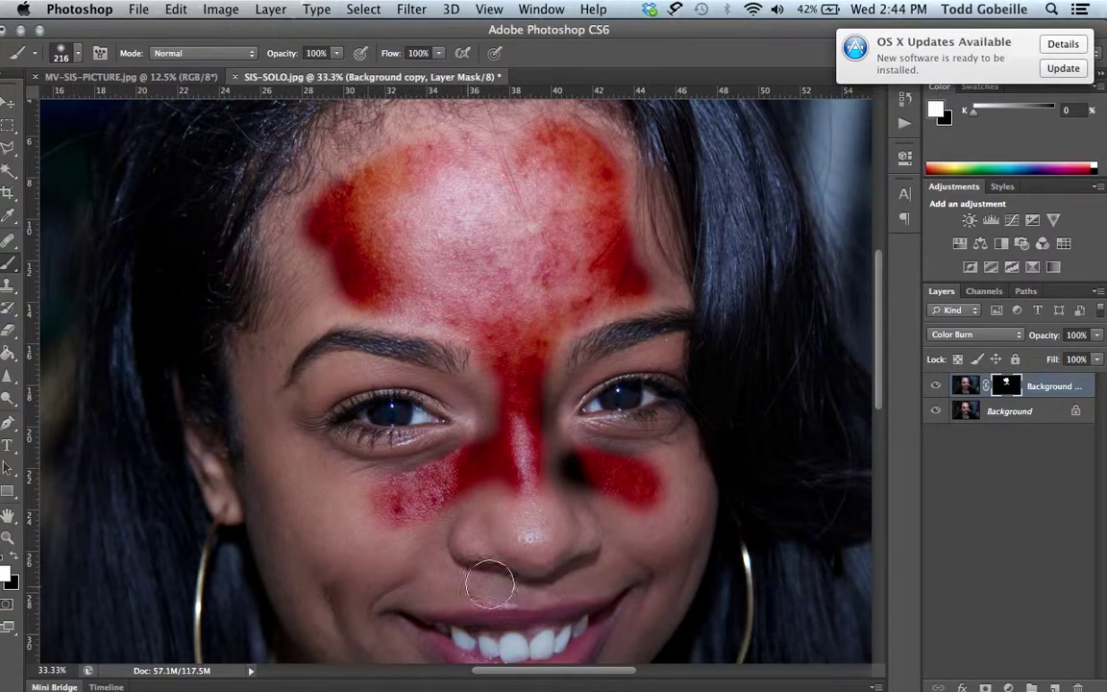
Extend the white mask painting across both cheeks, along the side of the face and over the temple beside the eyebrow.
click(654, 539)
mouse_move(626, 501)
mouse_down()
mouse_move(675, 477)
mouse_move(682, 505)
mouse_move(675, 520)
mouse_move(671, 477)
mouse_move(637, 464)
mouse_move(658, 460)
mouse_move(488, 484)
mouse_move(372, 481)
mouse_up()
mouse_move(286, 455)
mouse_down()
mouse_move(373, 538)
mouse_move(412, 531)
mouse_move(286, 461)
mouse_move(286, 471)
mouse_move(254, 440)
mouse_up()
mouse_move(264, 357)
mouse_down()
mouse_move(263, 416)
mouse_move(282, 480)
mouse_up()
drag(349, 289, 282, 332)
mouse_move(308, 273)
mouse_down()
mouse_move(309, 257)
mouse_move(339, 255)
mouse_up()
drag(453, 305, 332, 287)
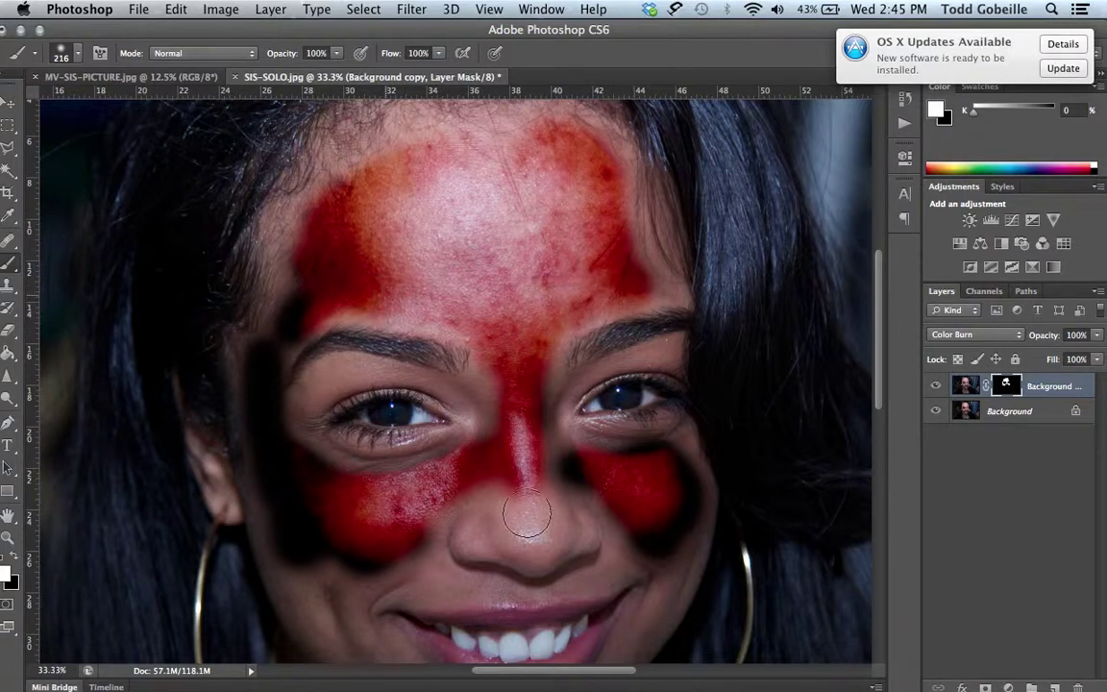
Paint the nose and the skin beside it into the mask, and step back the last brush stroke.
mouse_move(537, 533)
mouse_down()
mouse_move(533, 461)
mouse_move(556, 535)
mouse_move(537, 508)
mouse_move(504, 500)
mouse_up()
mouse_move(441, 450)
mouse_down()
mouse_move(422, 479)
mouse_move(477, 532)
mouse_move(549, 538)
mouse_move(569, 529)
mouse_move(552, 548)
mouse_move(568, 527)
mouse_move(536, 487)
mouse_up()
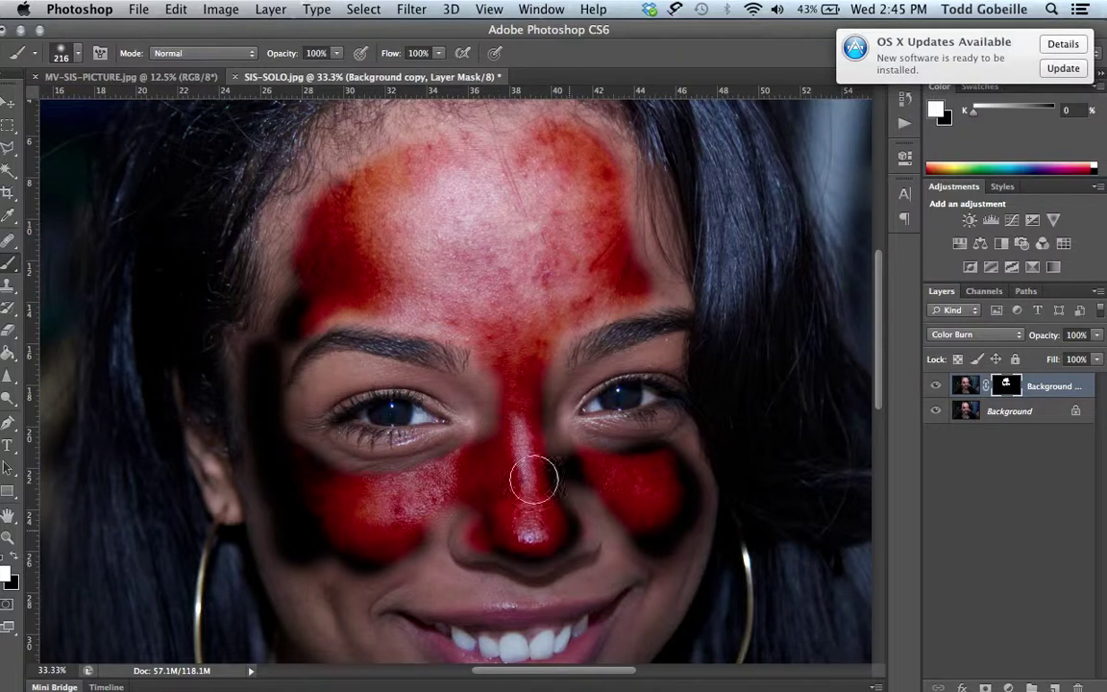
key(ctrl+z)
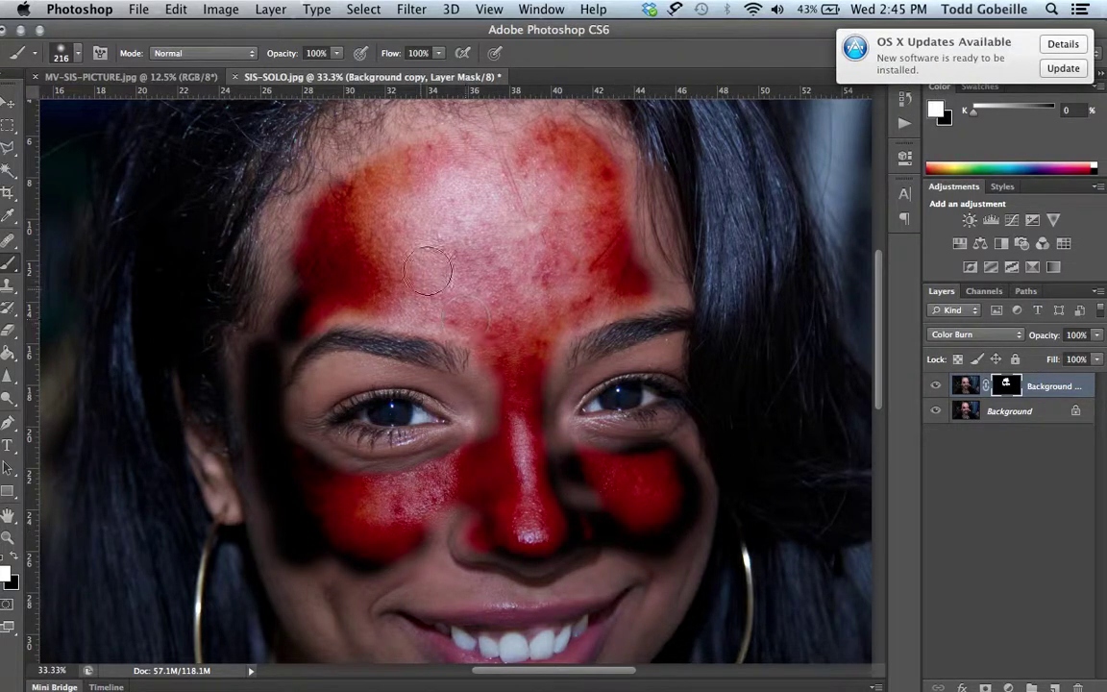
click(176, 9)
click(180, 63)
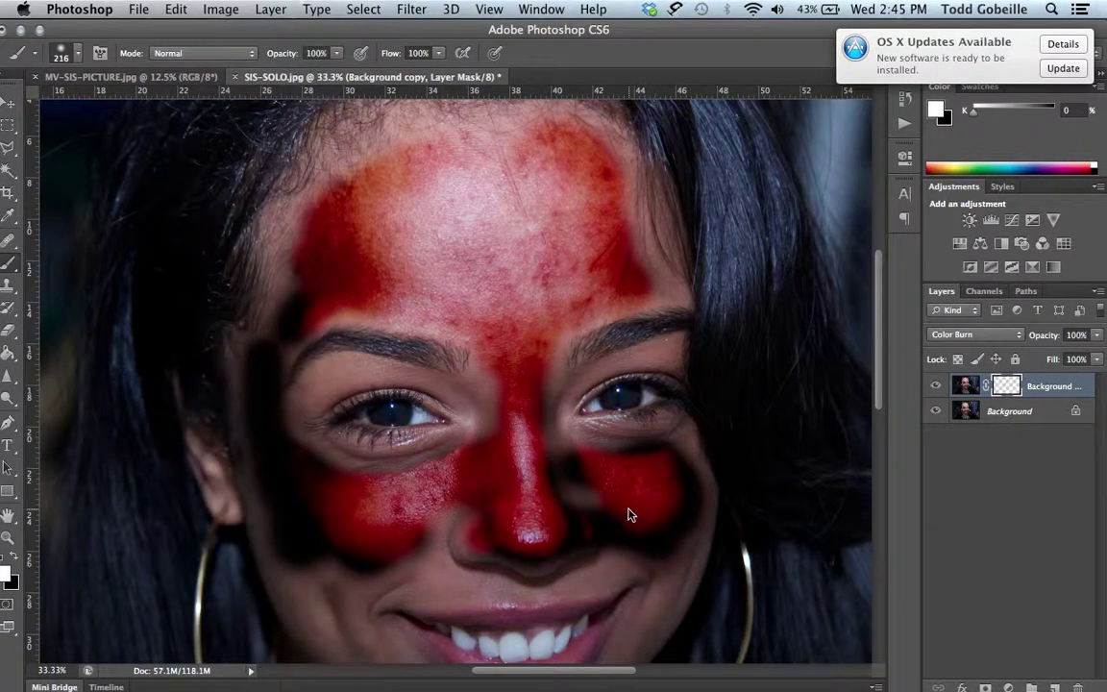
Paint the jawline, chin and lower cheeks into the mask with the whole portrait in view.
scroll(630, 514, down, 12)
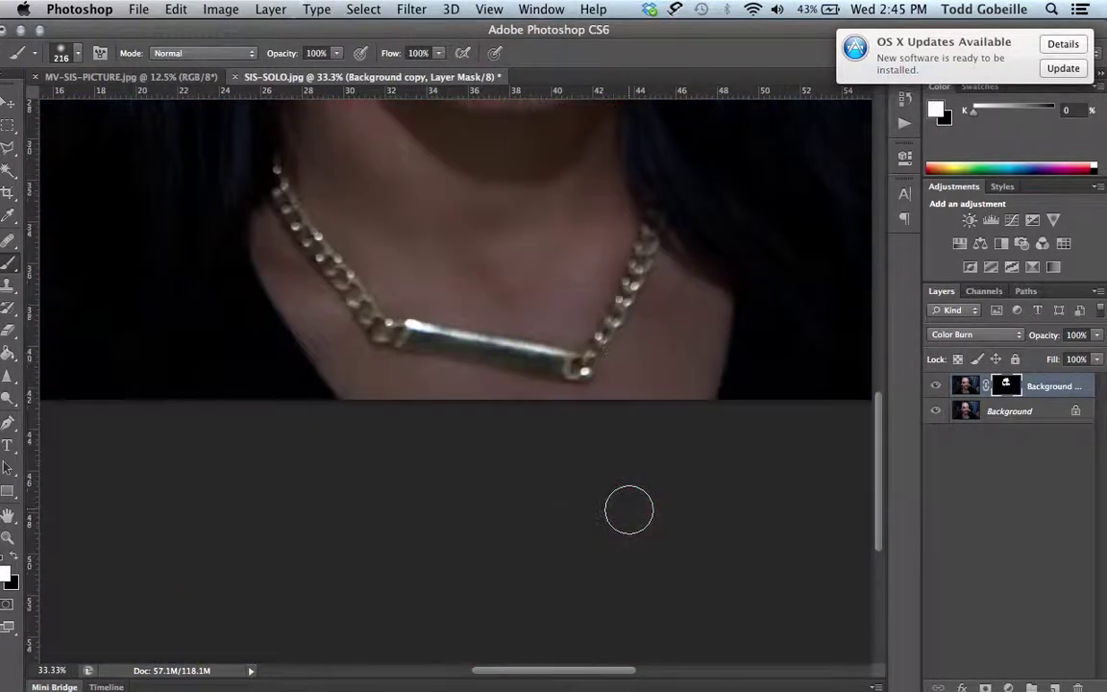
scroll(630, 510, up, 5)
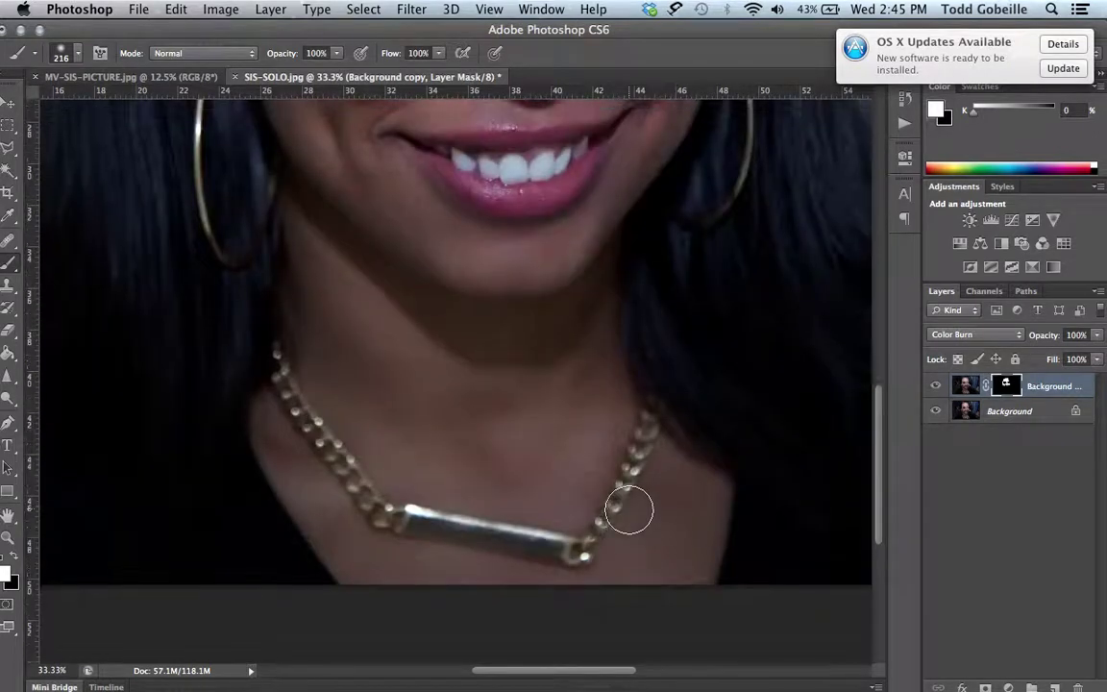
scroll(629, 512, down, 3)
scroll(593, 437, up, 3)
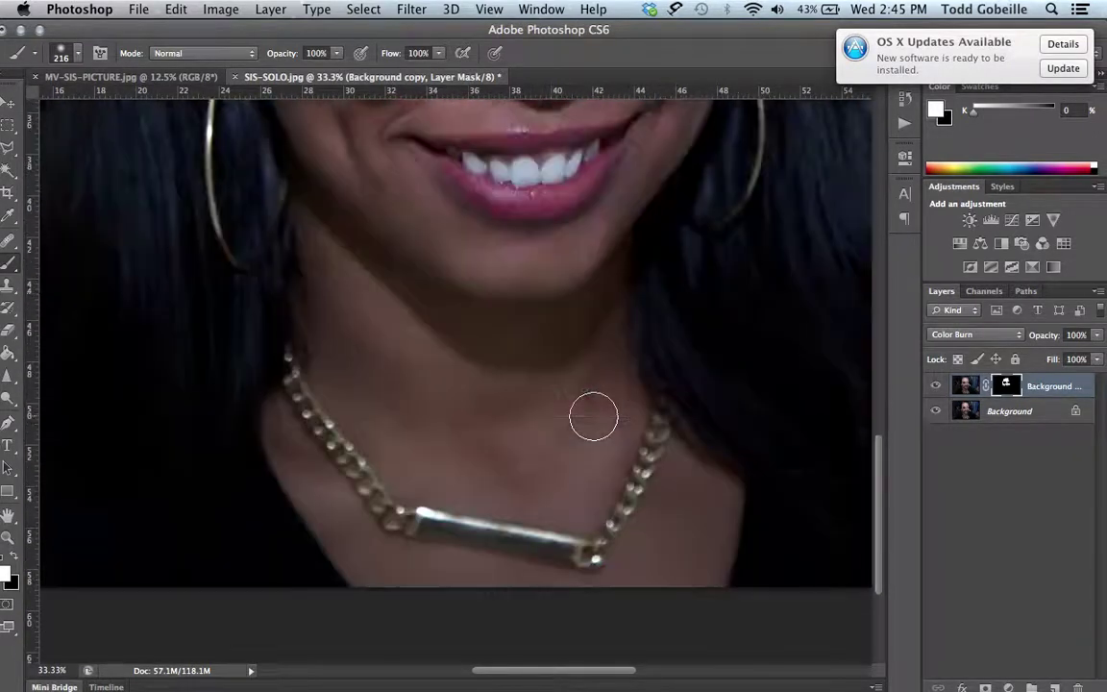
scroll(593, 416, up, 10)
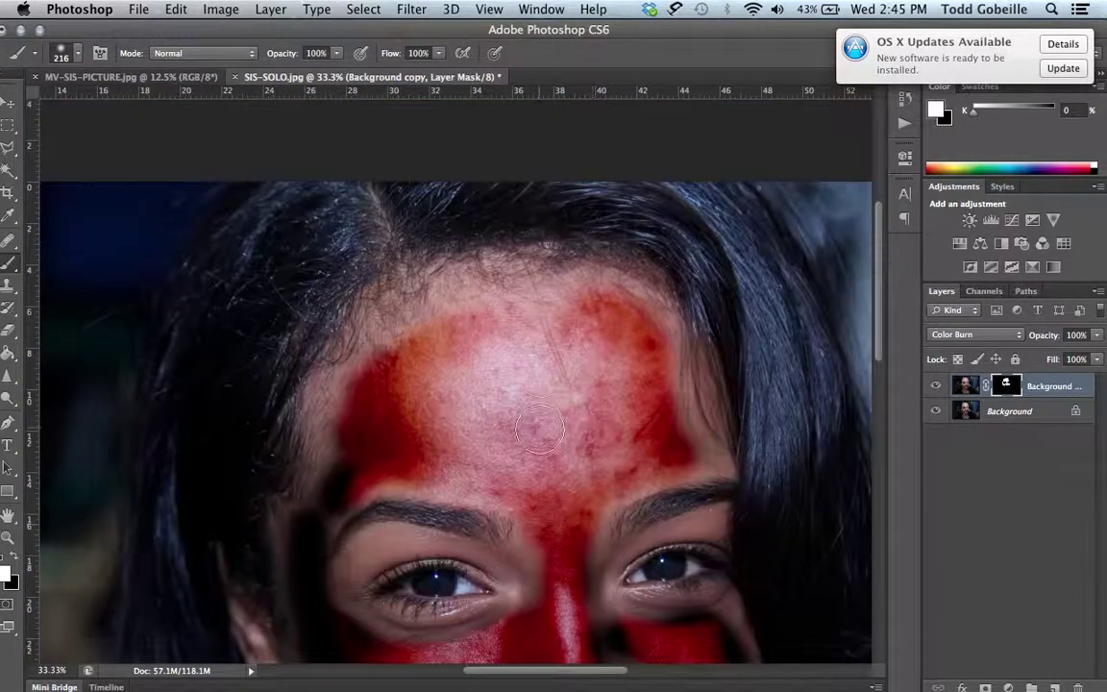
scroll(539, 429, up, 3)
scroll(539, 433, down, 5)
scroll(540, 435, down, 7)
key(super+minus)
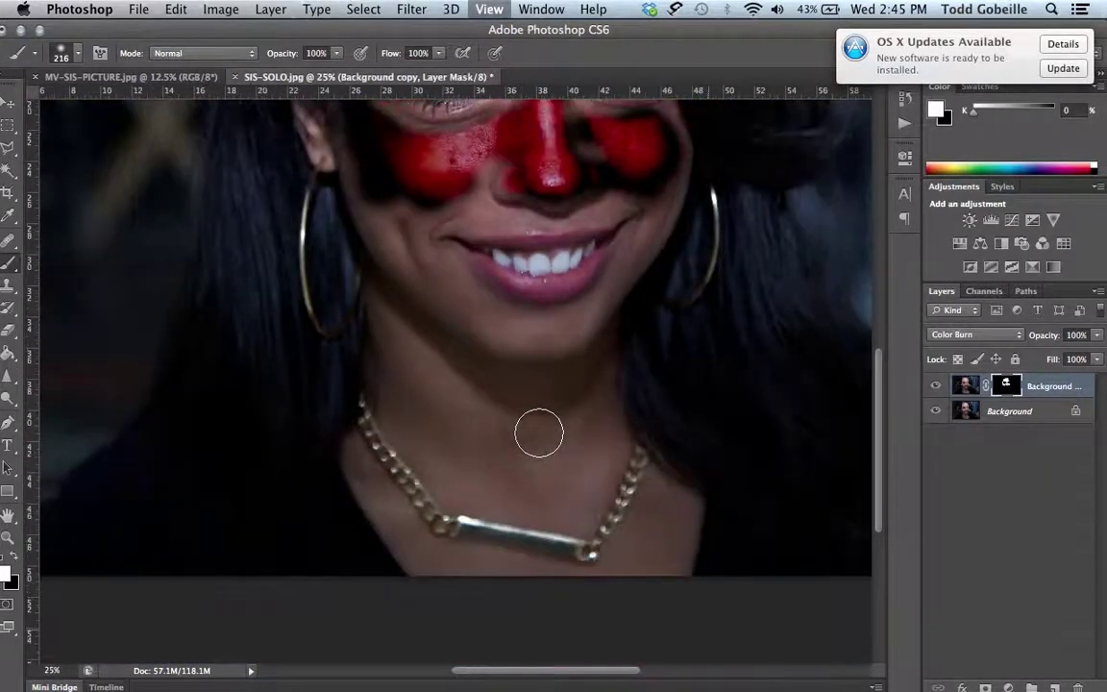
key(super+minus)
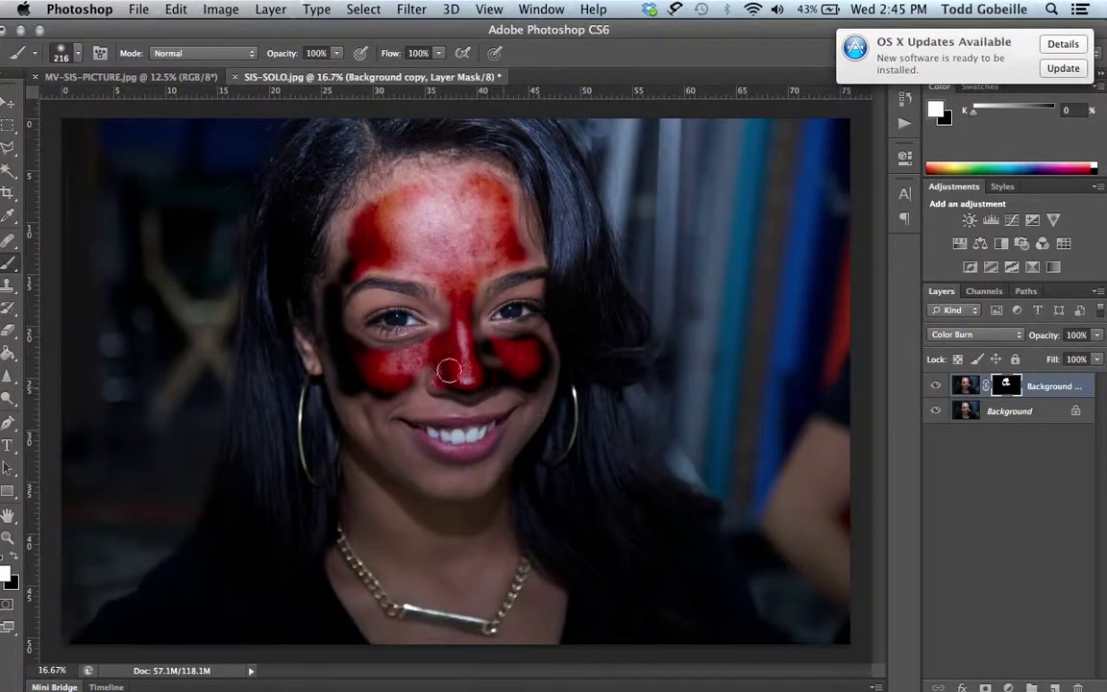
mouse_move(470, 482)
mouse_down()
mouse_move(445, 482)
mouse_move(371, 428)
mouse_move(336, 385)
mouse_up()
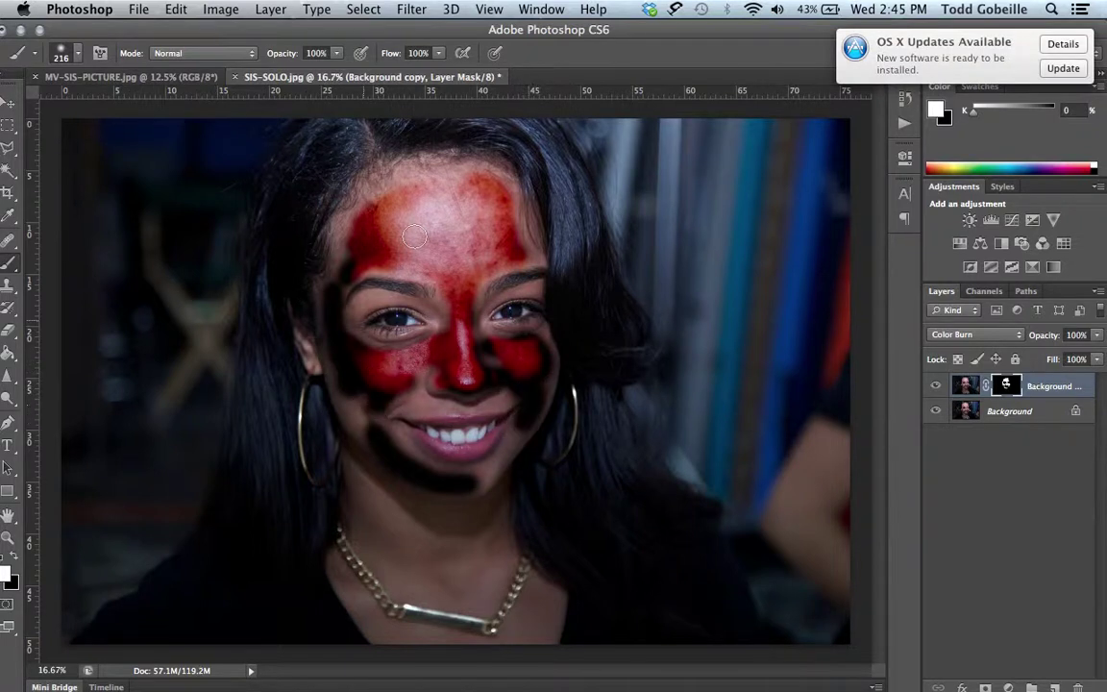
Reduce the brush size to 59 px and paint the skin between the nose and upper lip into the mask.
click(78, 57)
drag(86, 106, 66, 106)
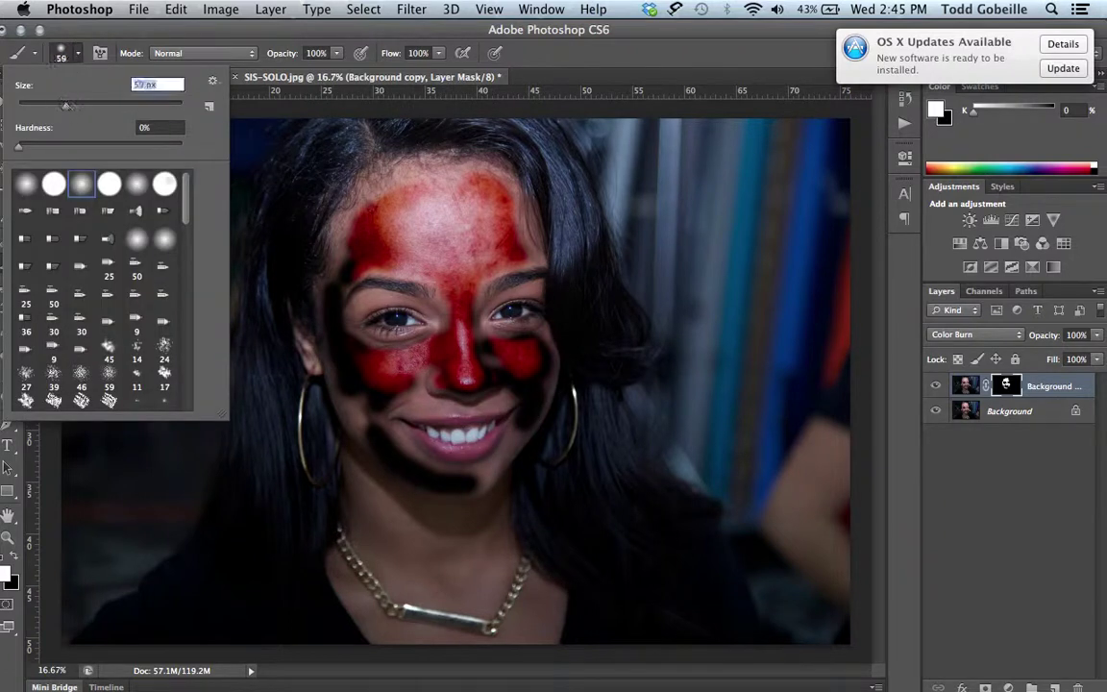
click(461, 396)
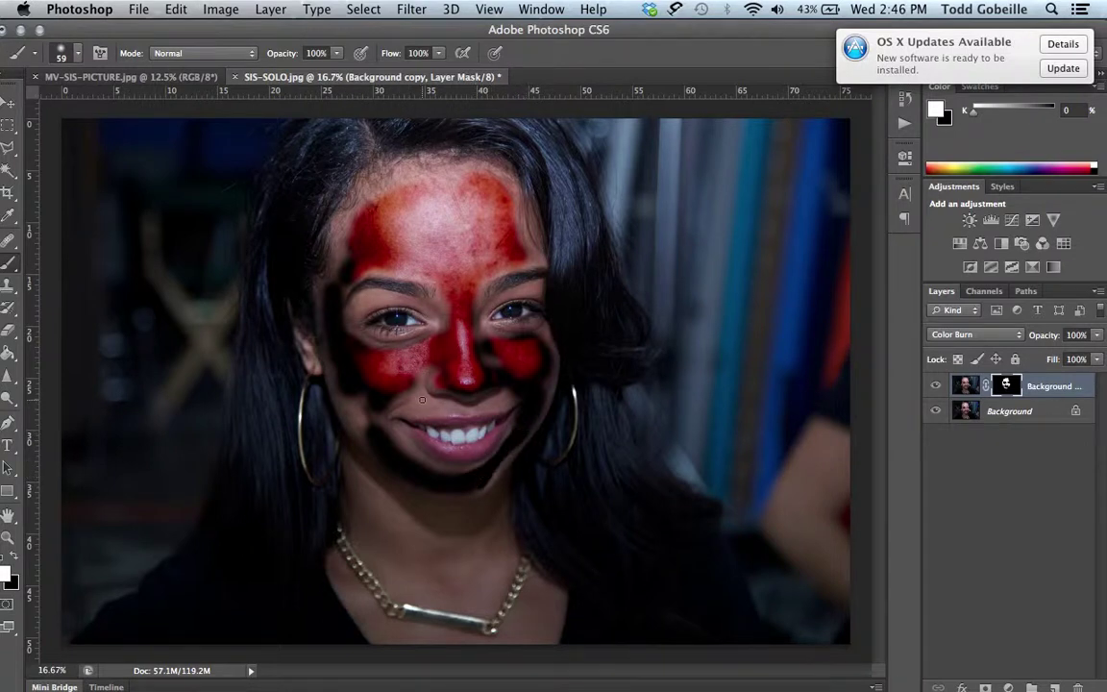
drag(420, 394, 444, 408)
Return the Background copy layer's blending mode to Normal and lower the layer's opacity to 77%.
click(1019, 335)
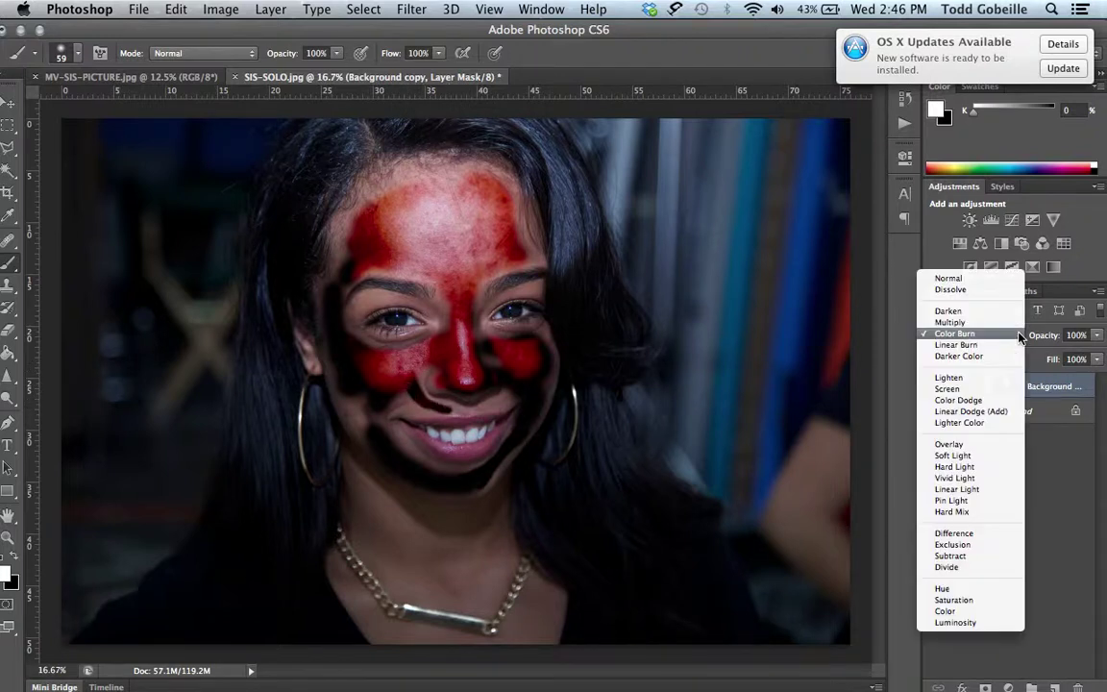
click(981, 279)
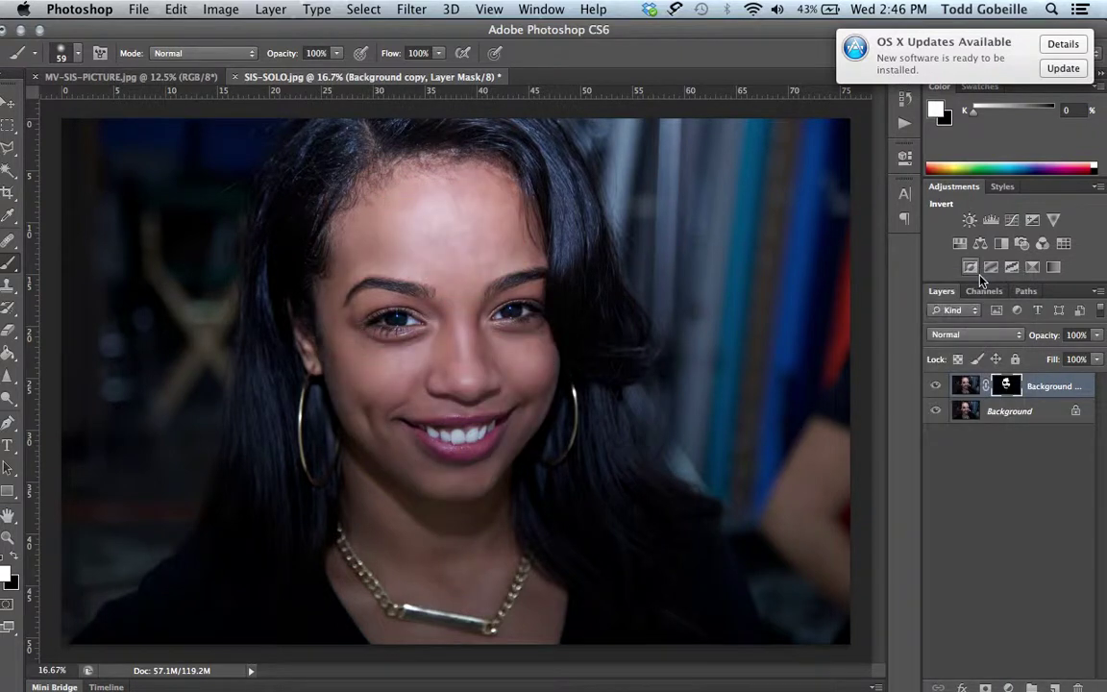
click(935, 389)
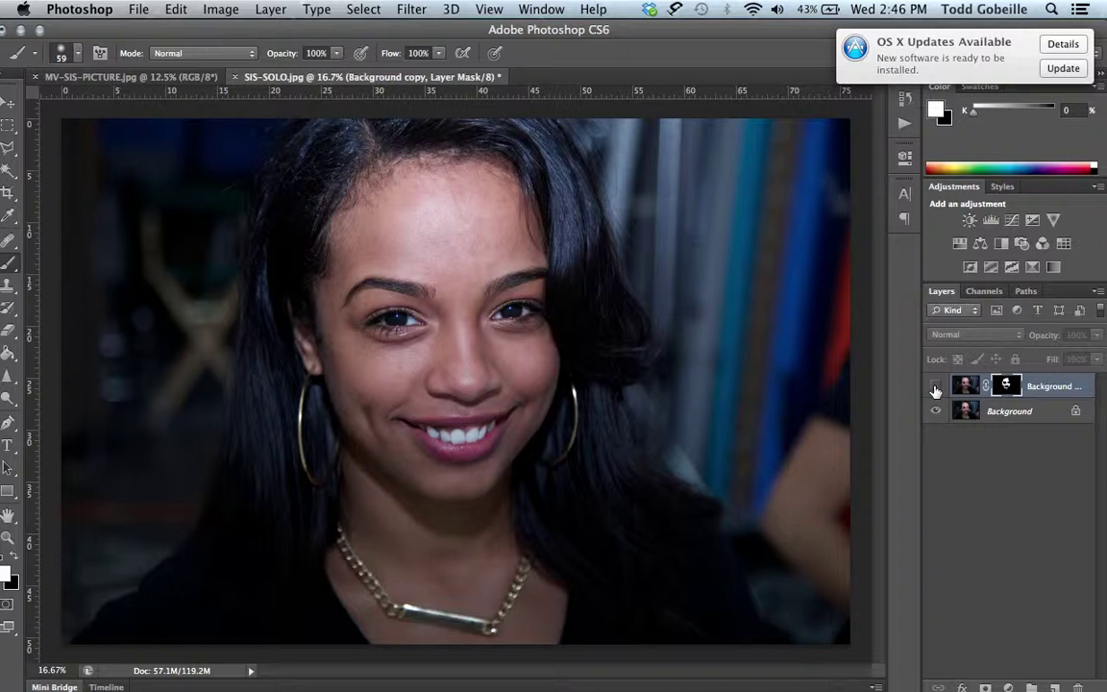
click(935, 390)
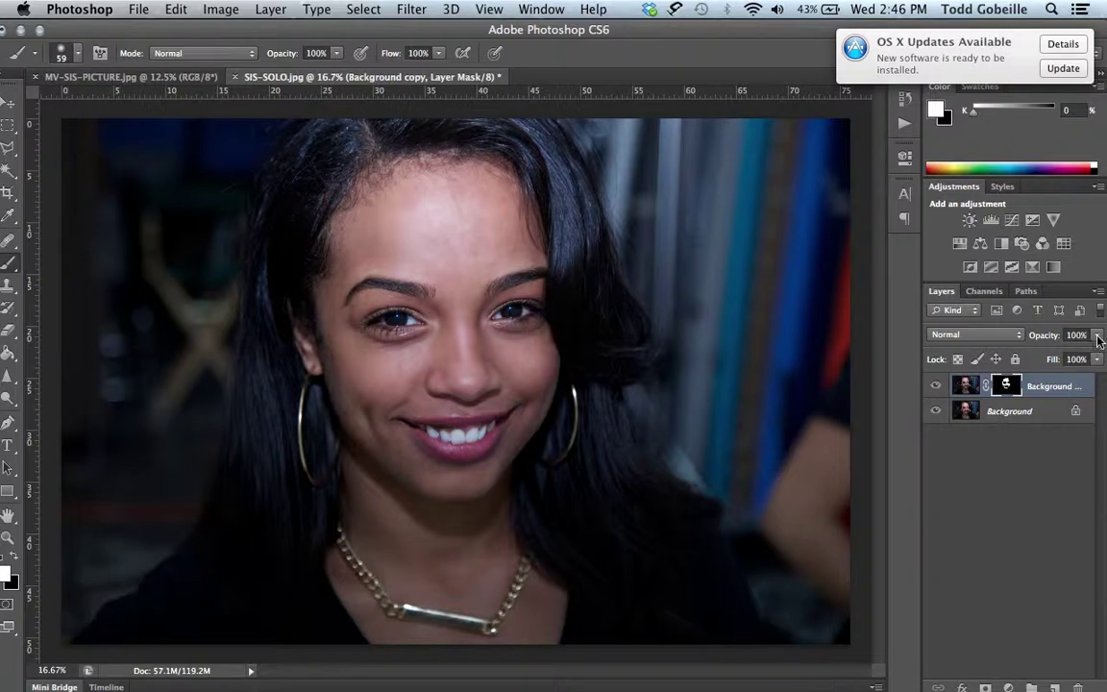
drag(1099, 341, 1078, 360)
View the reference image MV-SIS-PICTURE.jpg enlarged to 16.67%.
click(174, 79)
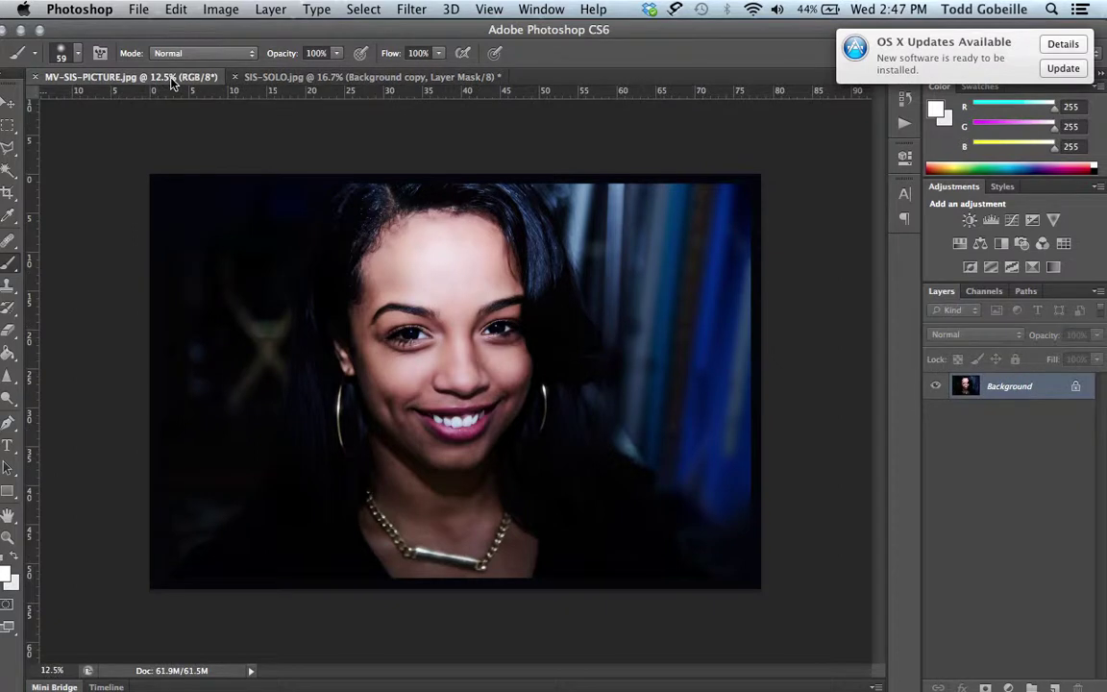
click(7, 541)
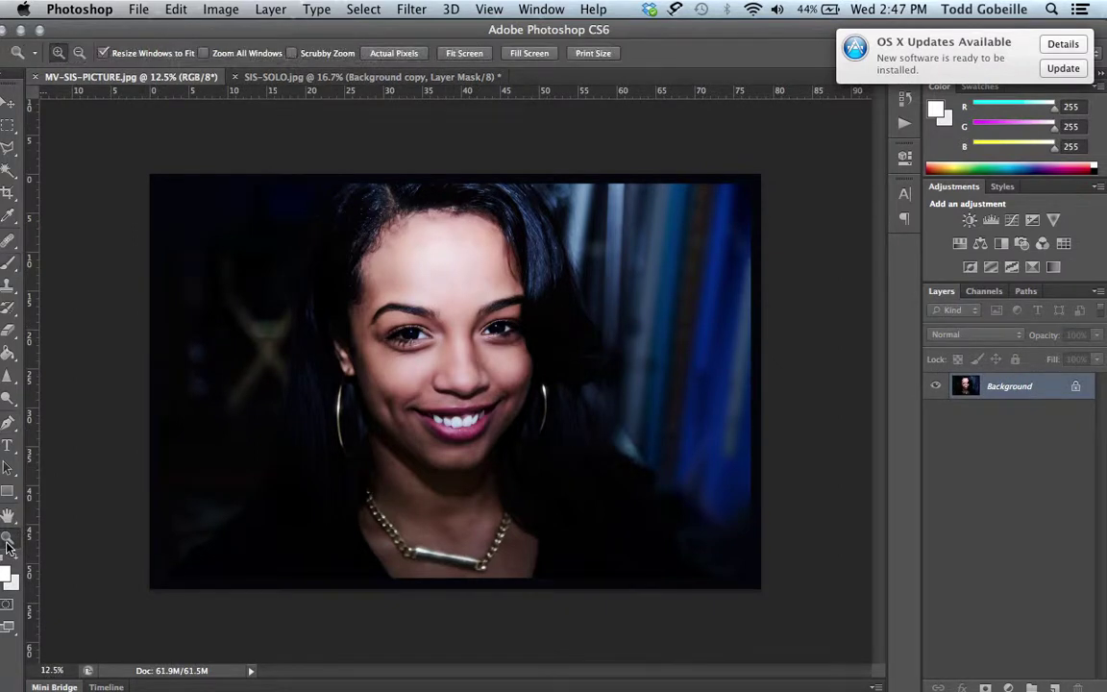
click(207, 468)
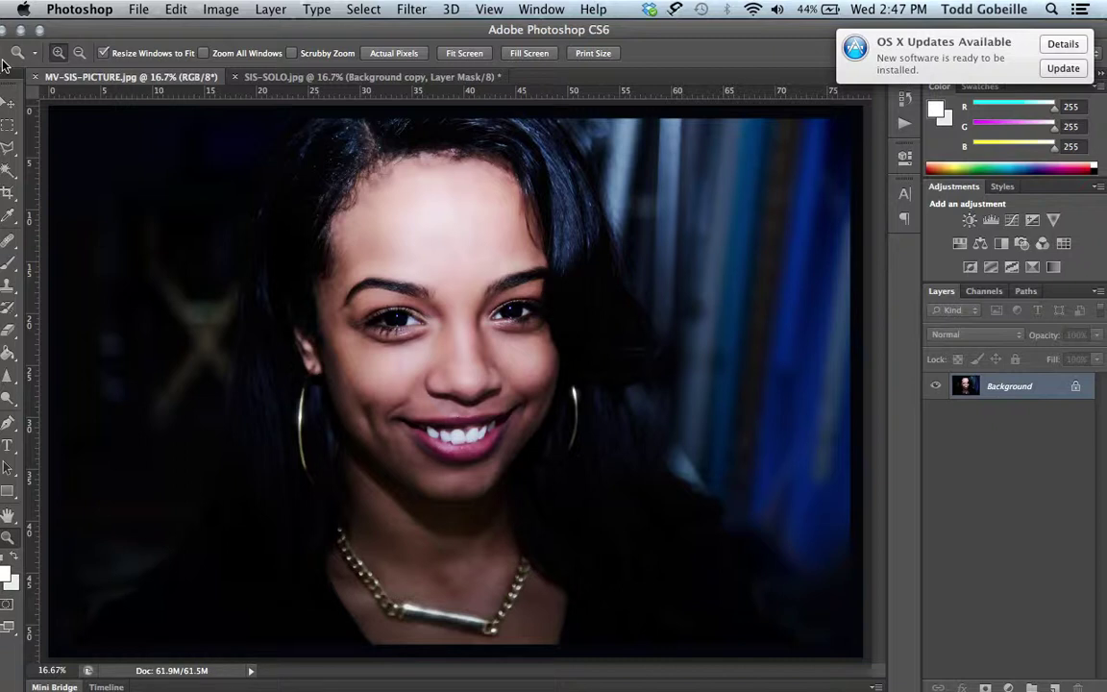
Hide and reshow the Background copy layer in SIS-SOLO.jpg to compare the skin before and after smoothing.
click(331, 79)
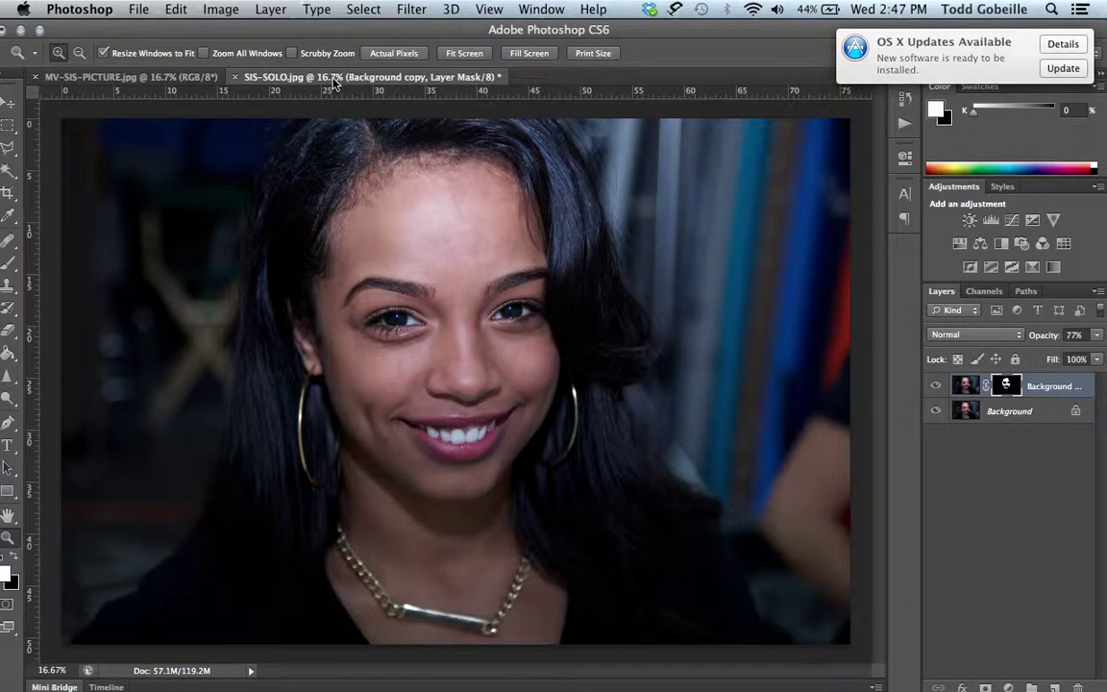
click(937, 386)
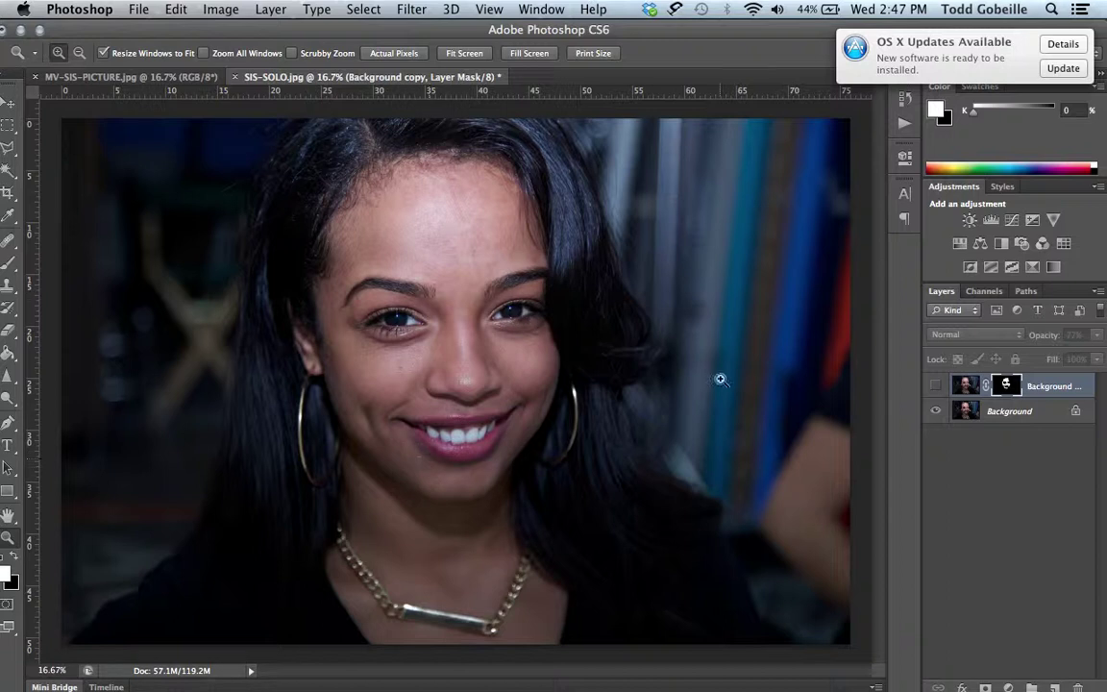
click(936, 387)
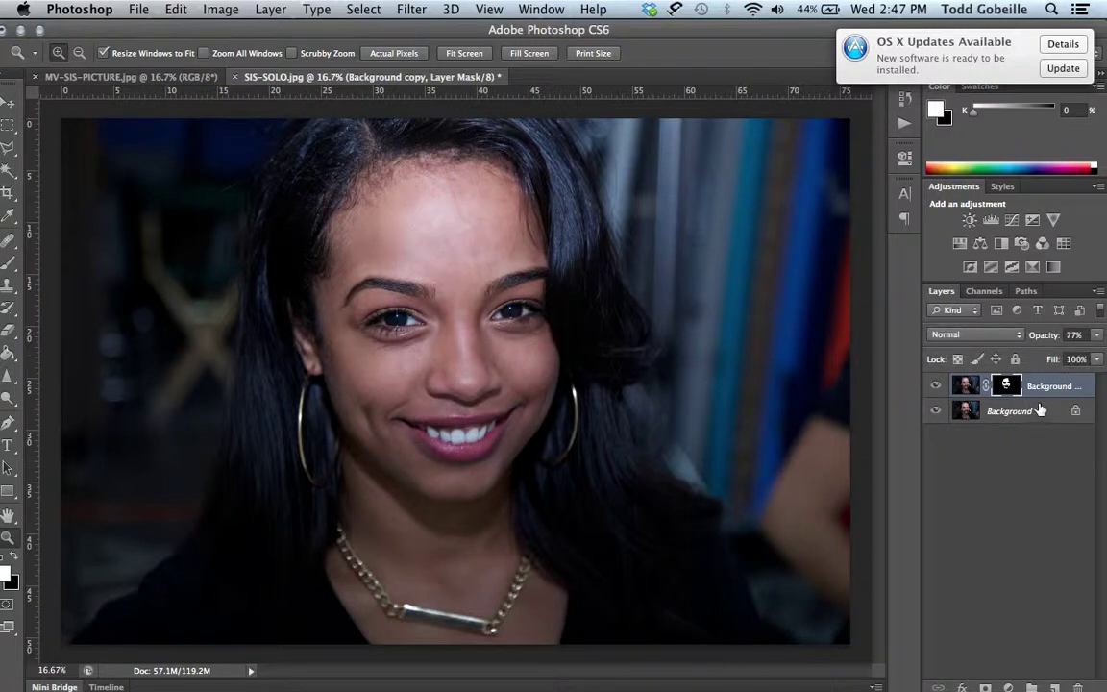
Compare MV-SIS-PICTURE.jpg with the retouched SIS-SOLO.jpg by alternating between the two documents.
click(183, 79)
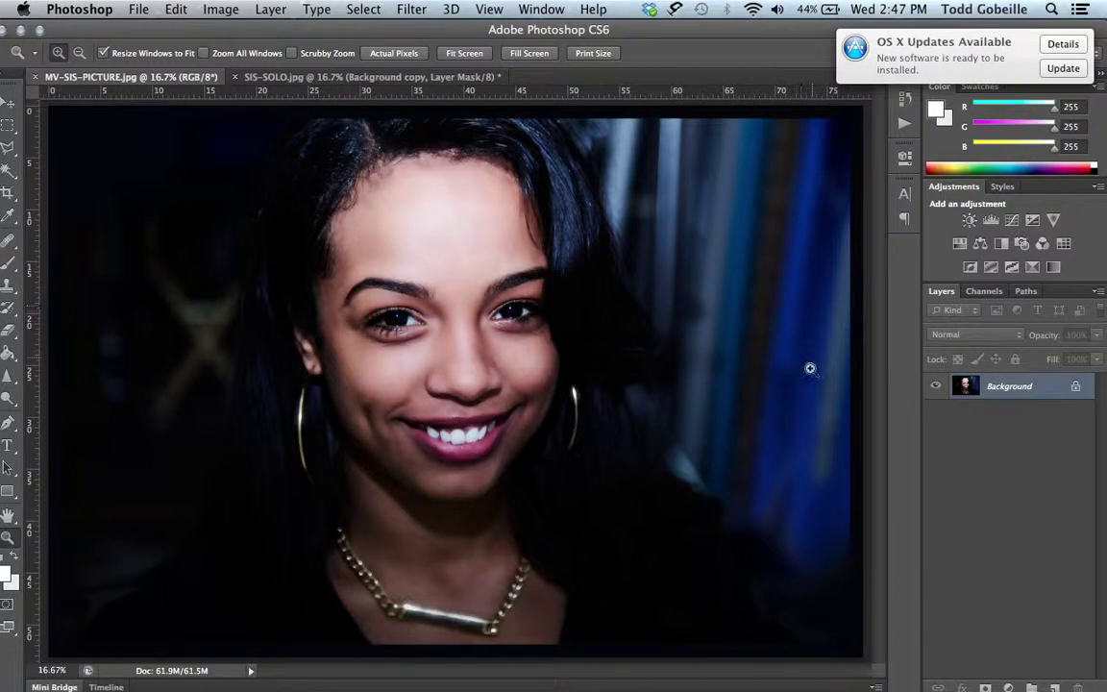
click(377, 77)
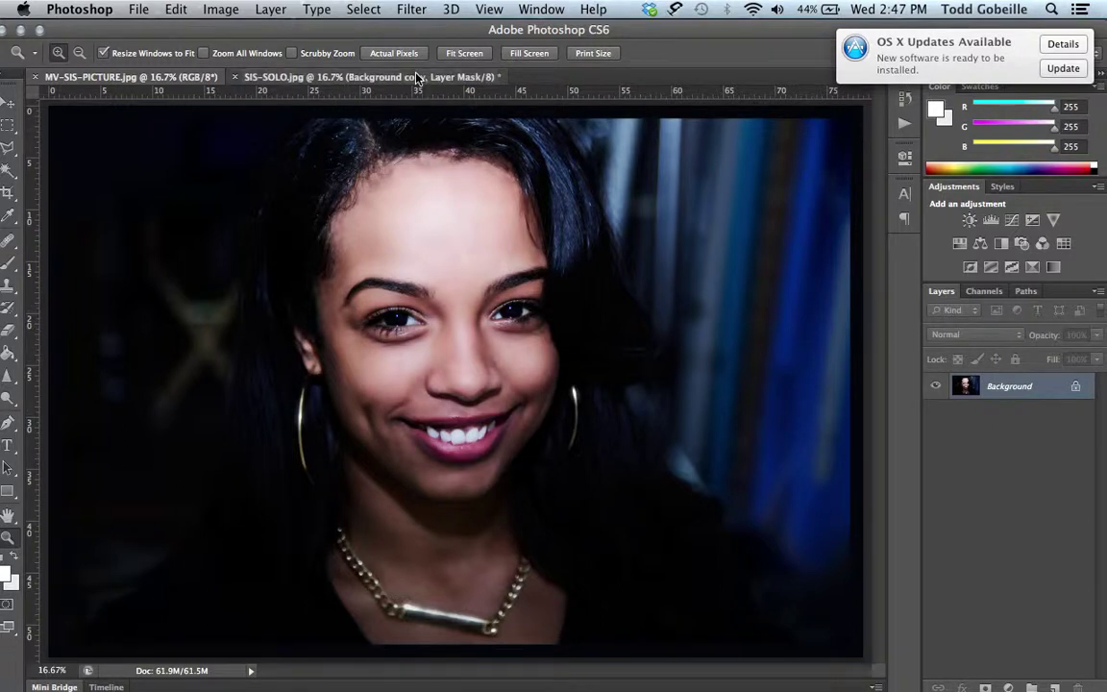
click(175, 77)
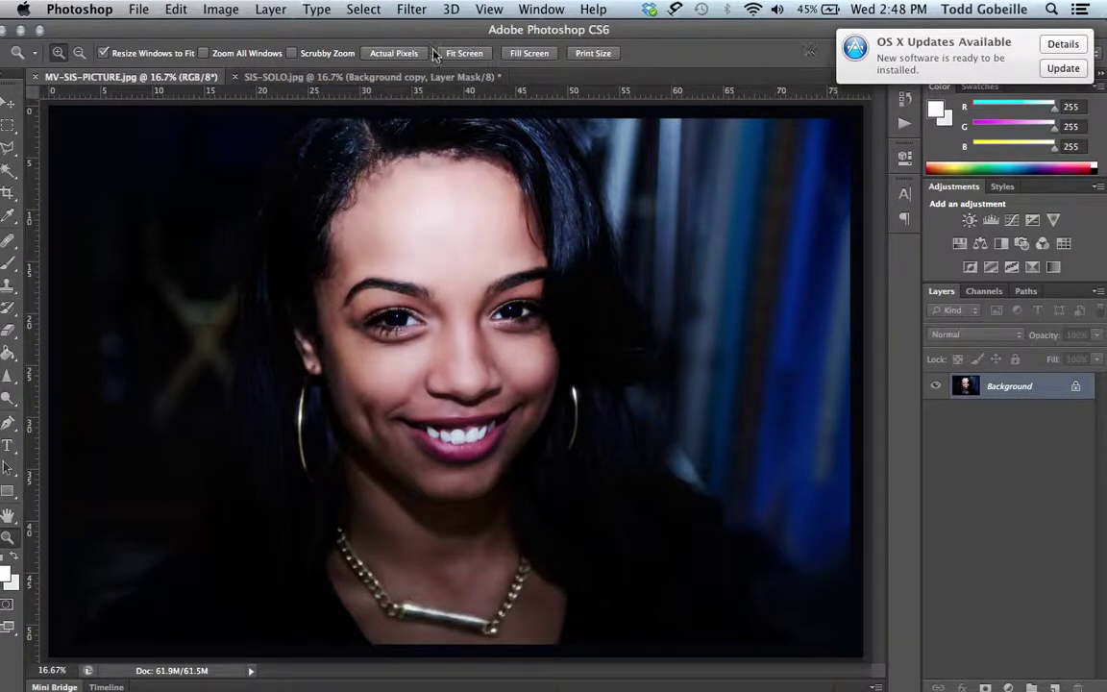
click(380, 76)
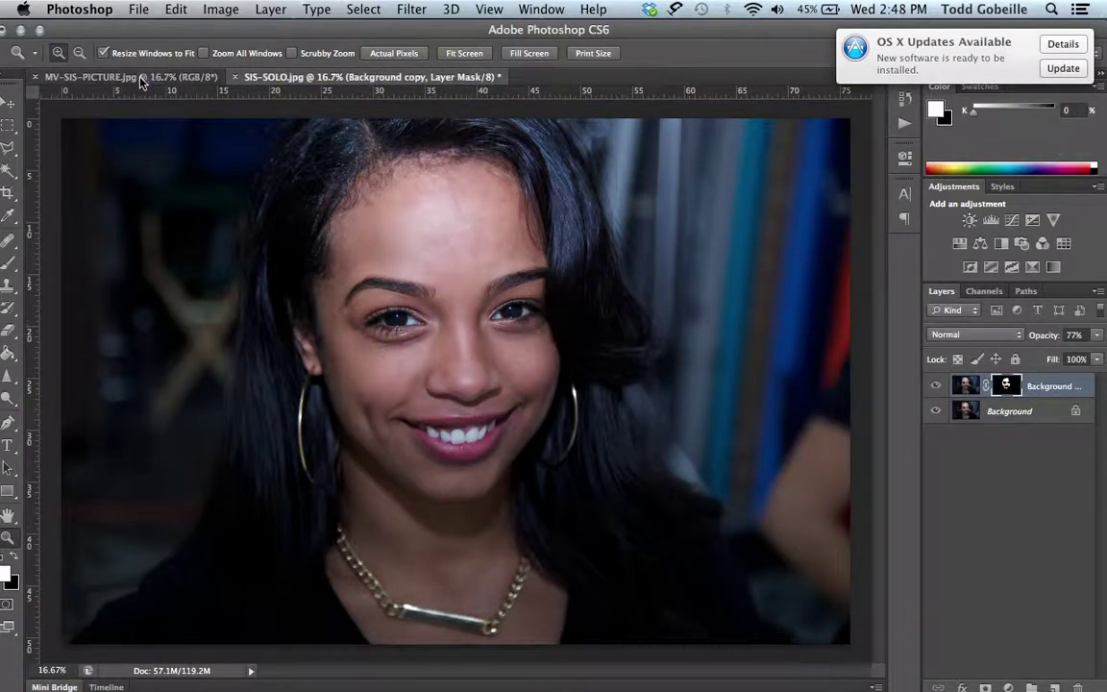
click(142, 77)
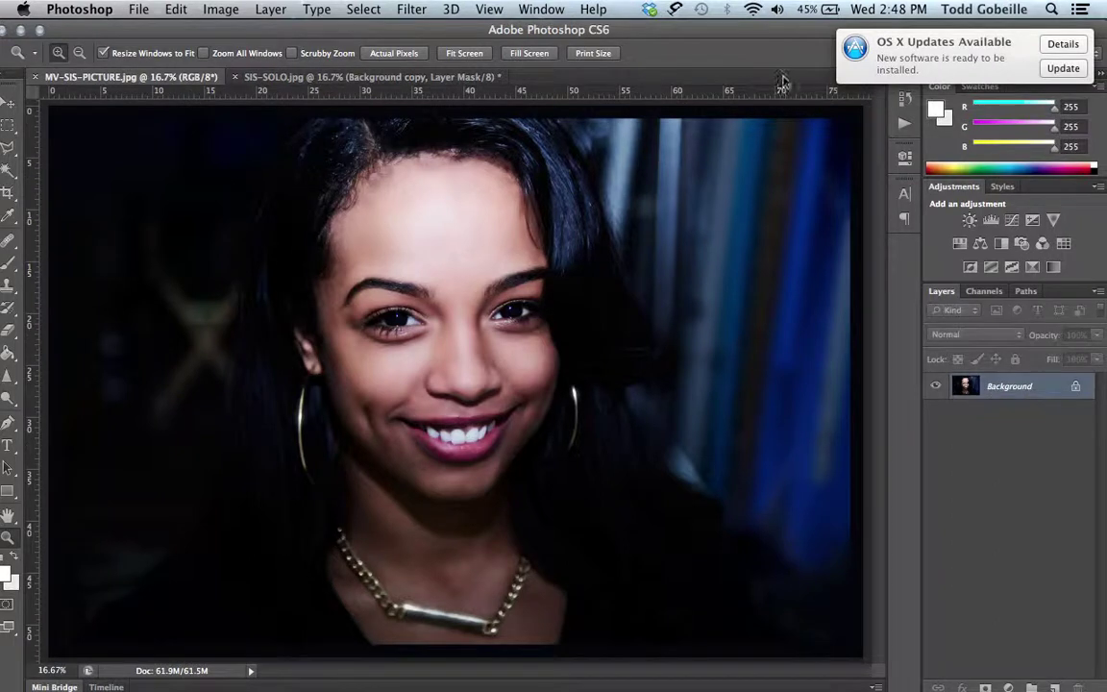